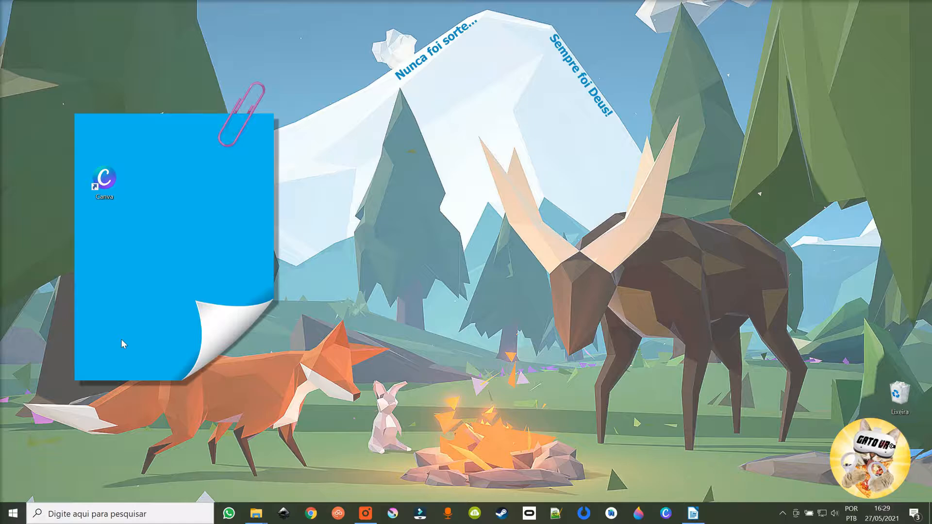
- Open the Canva website, view the Google sign-up option, and log in to an existing account
{"action": "double_click", "coordinate": [104, 180]}
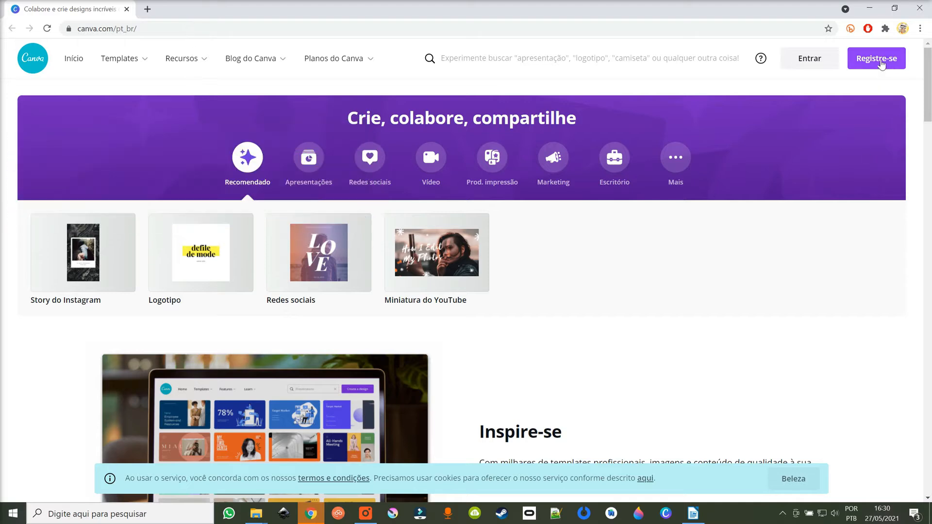
{"action": "left_click", "coordinate": [881, 63]}
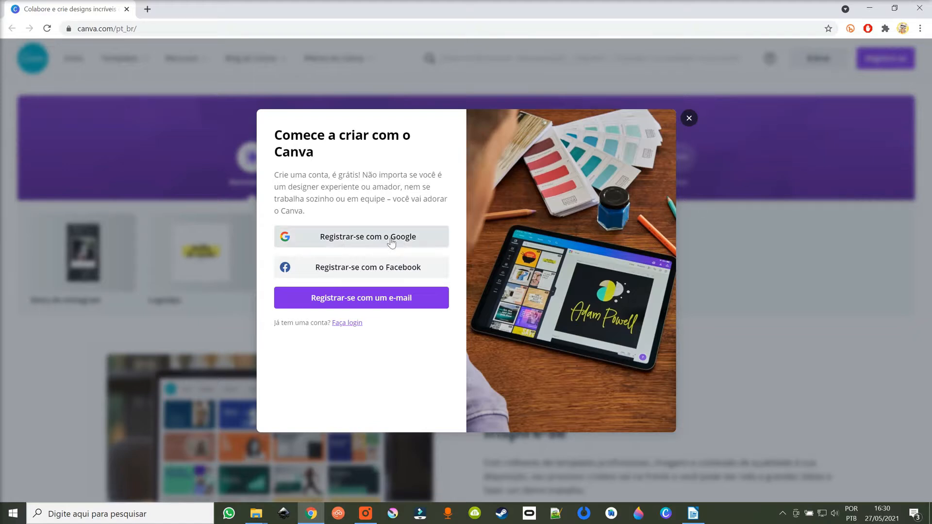
{"action": "left_click", "coordinate": [358, 240]}
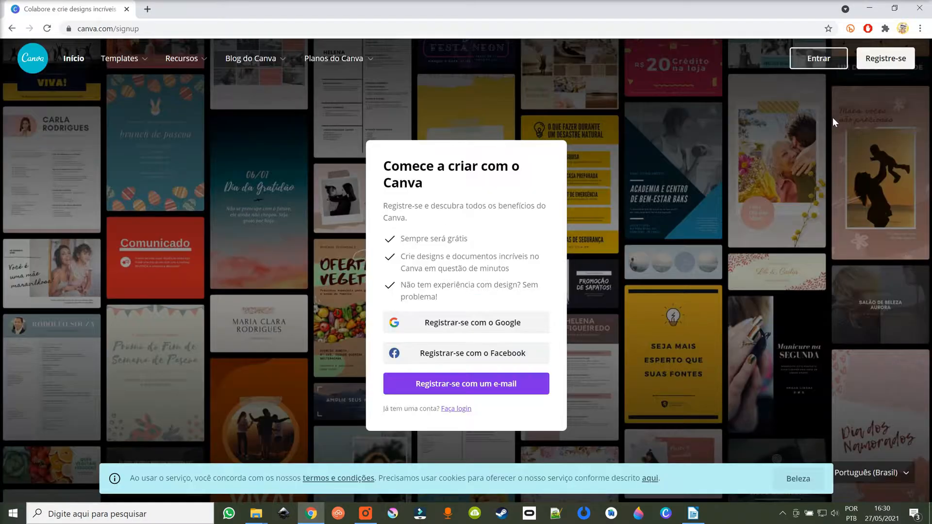
{"action": "left_click", "coordinate": [820, 58]}
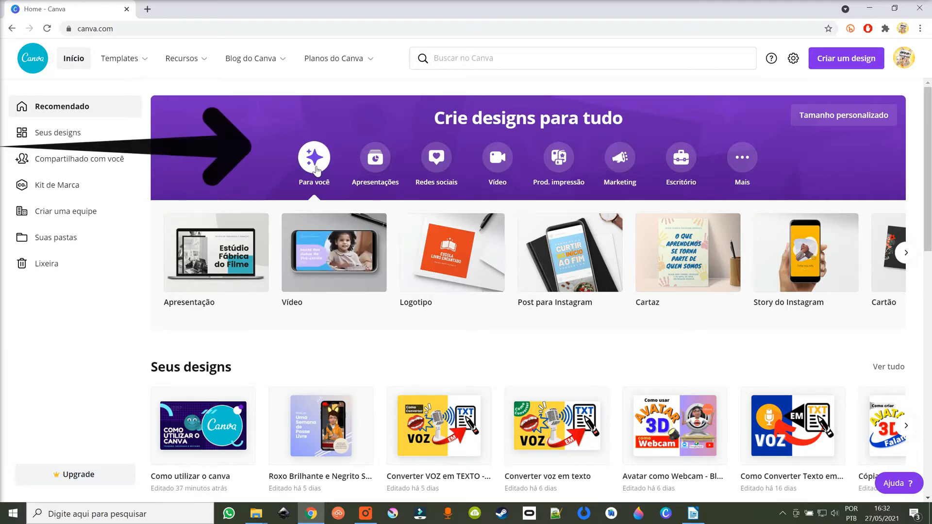
- Browse the design categories from Apresentações to Marketing and create a Vídeo para YouTube design from the Vídeo category
{"action": "left_click", "coordinate": [375, 160]}
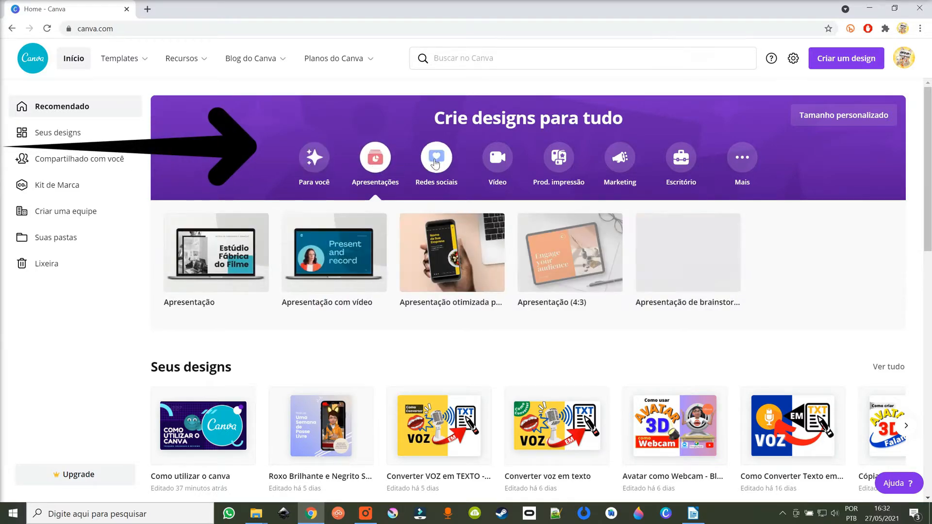
{"action": "left_click", "coordinate": [436, 160]}
{"action": "left_click", "coordinate": [498, 159]}
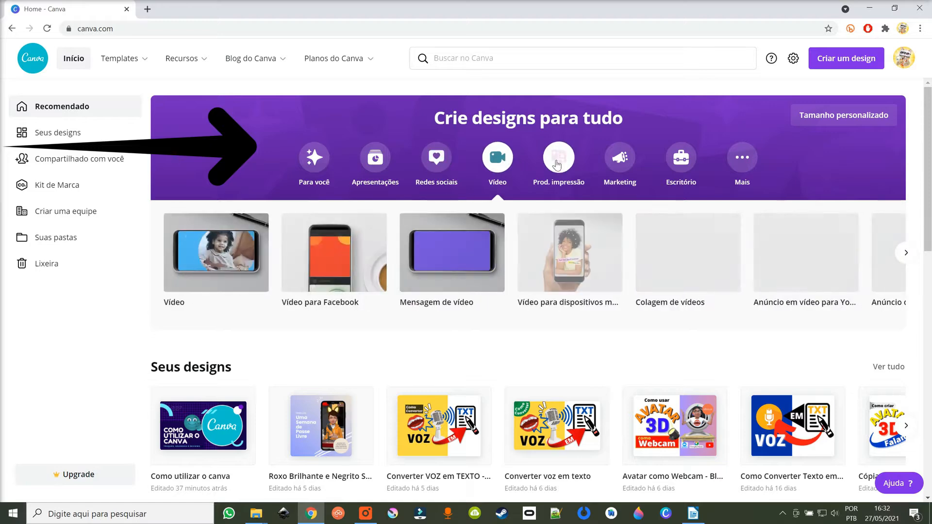
{"action": "left_click", "coordinate": [561, 162]}
{"action": "left_click", "coordinate": [629, 165]}
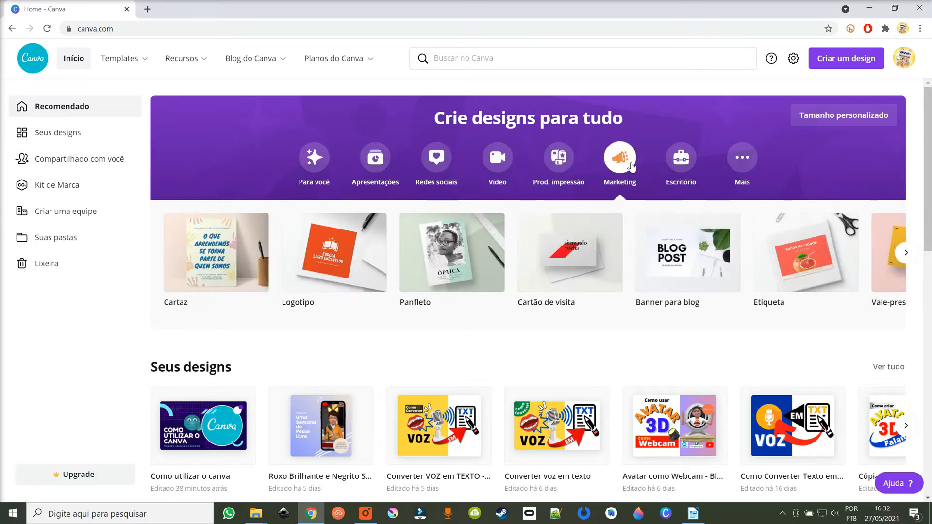
{"action": "left_click", "coordinate": [494, 168]}
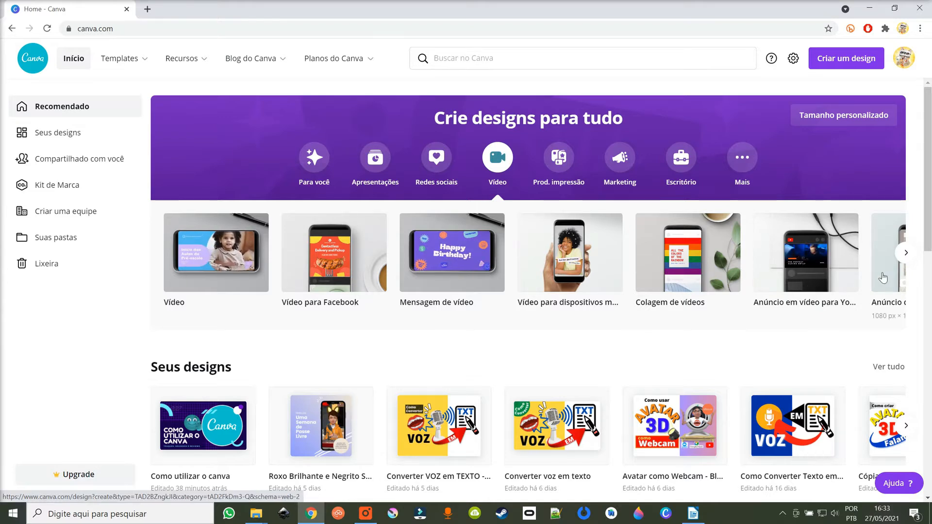
{"action": "left_click", "coordinate": [905, 253]}
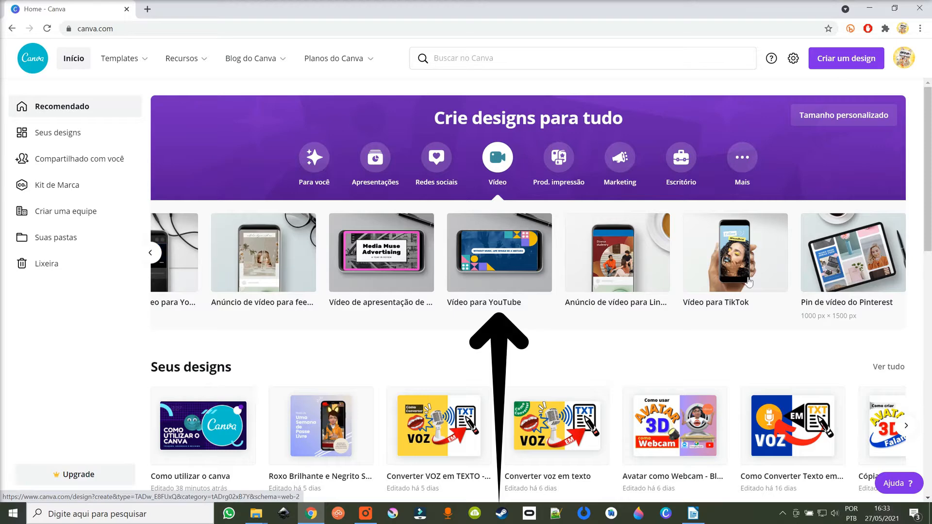
{"action": "left_click", "coordinate": [505, 257]}
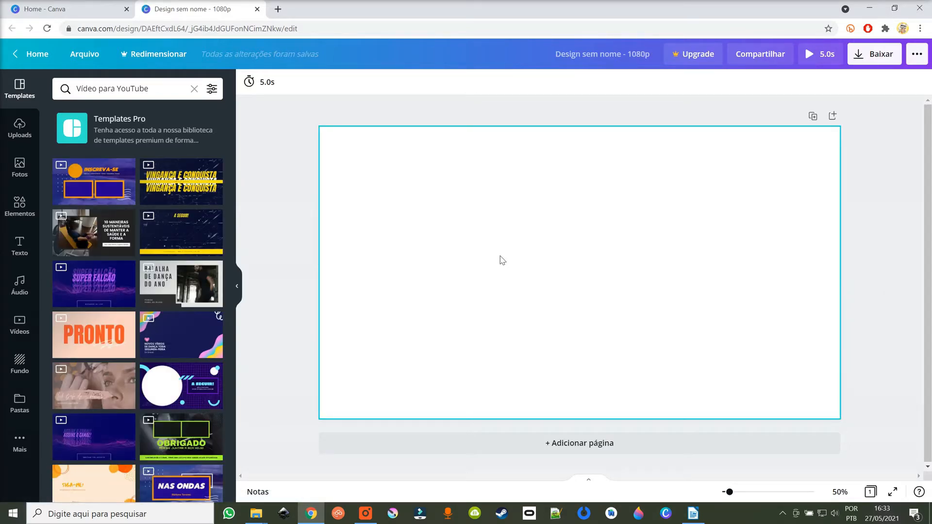
- Apply the "Super Batalha Espacial" video template to the blank page
{"action": "left_click", "coordinate": [502, 261]}
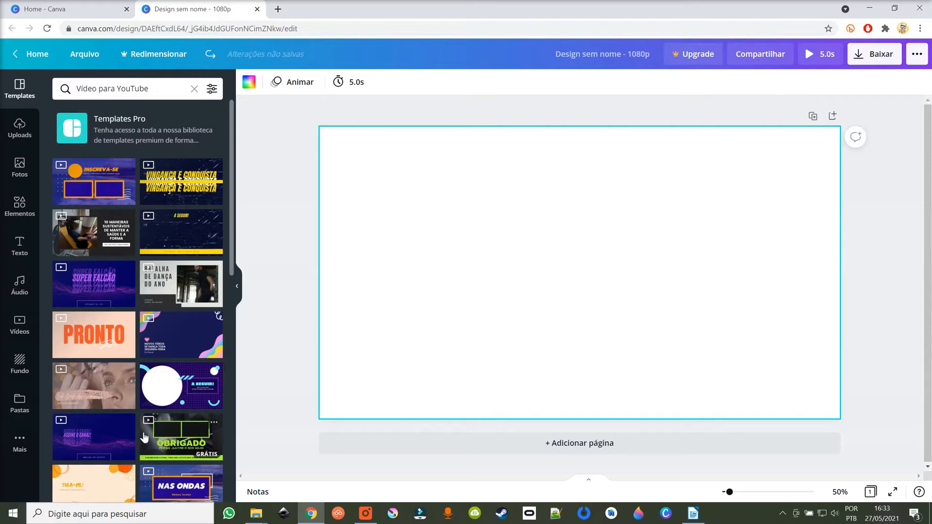
{"action": "scroll", "coordinate": [145, 427], "scroll_direction": "down", "scroll_amount": 3}
{"action": "scroll", "coordinate": [148, 423], "scroll_direction": "down", "scroll_amount": 2}
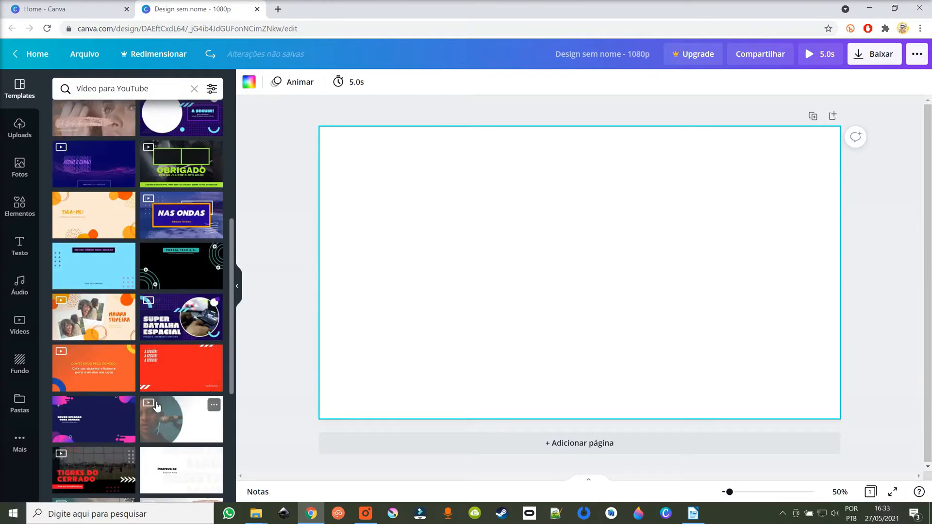
{"action": "left_click", "coordinate": [178, 328]}
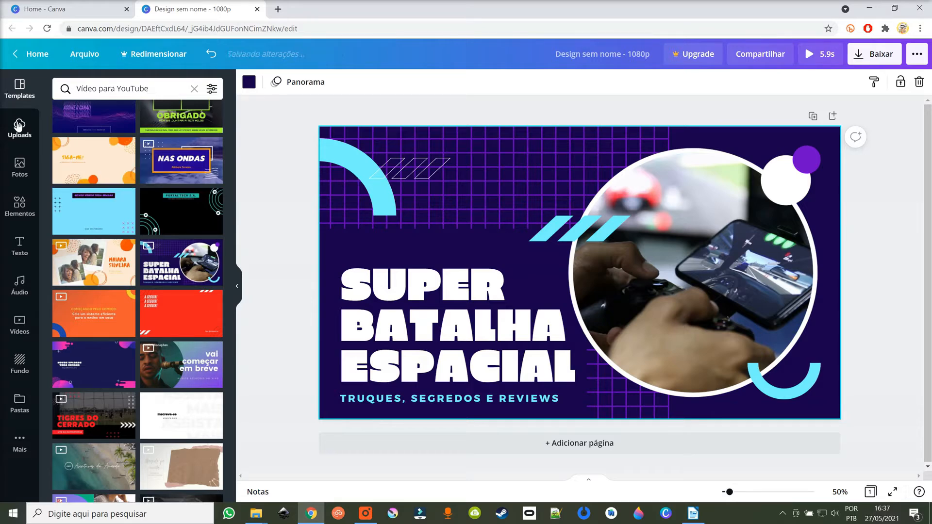
- Look through the photo, element, text, audio and video libraries, and view the editing options for the title and the circular video
{"action": "left_click", "coordinate": [20, 167]}
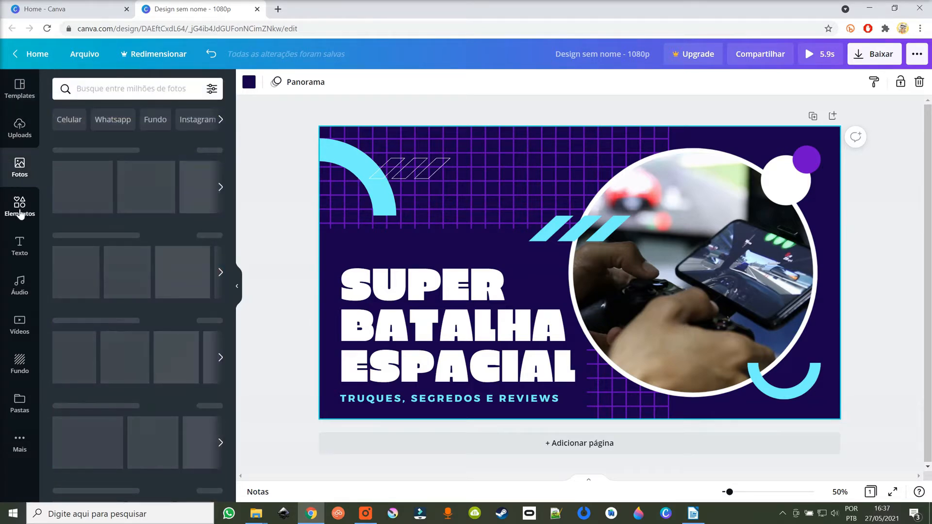
{"action": "left_click", "coordinate": [19, 208]}
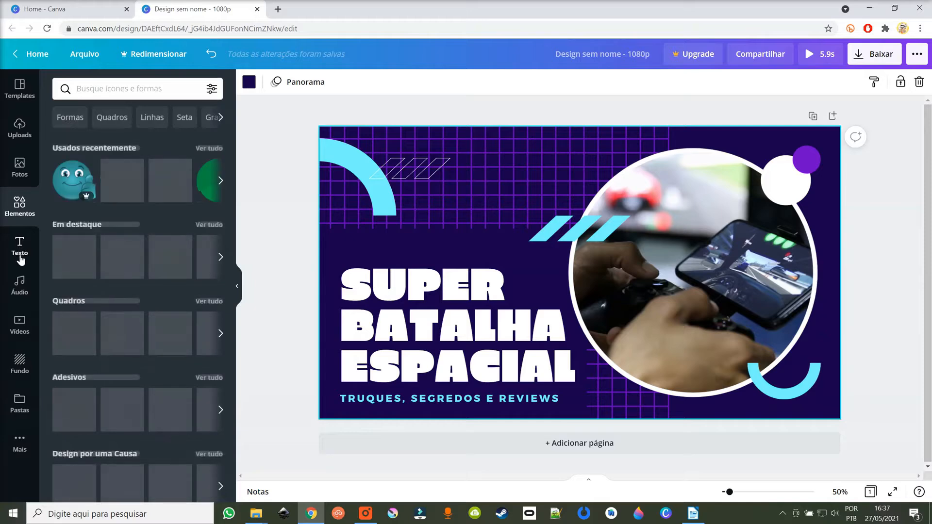
{"action": "left_click", "coordinate": [19, 247]}
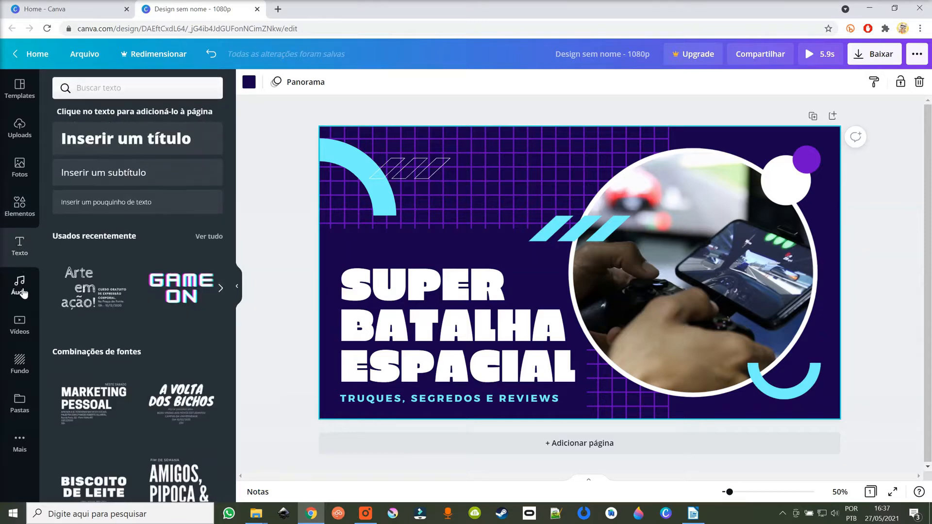
{"action": "left_click", "coordinate": [21, 291]}
{"action": "left_click", "coordinate": [21, 322]}
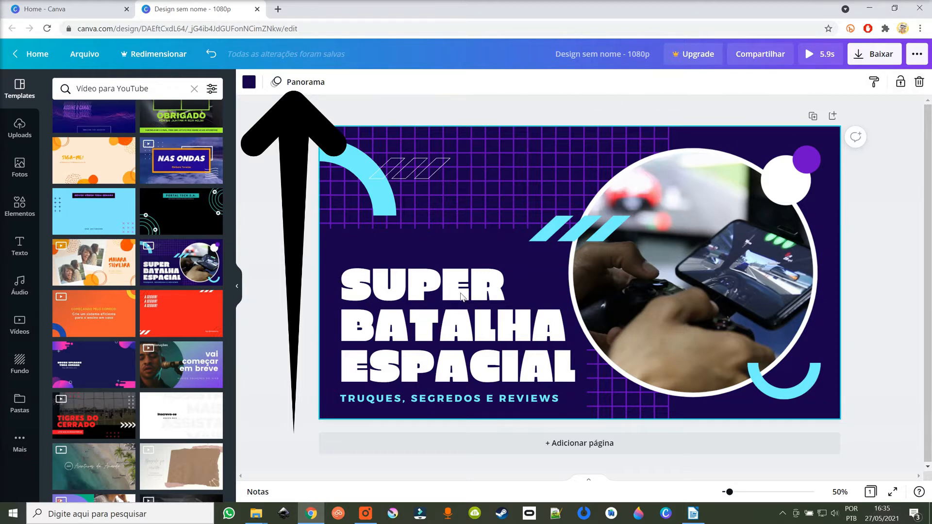
{"action": "left_click", "coordinate": [386, 297]}
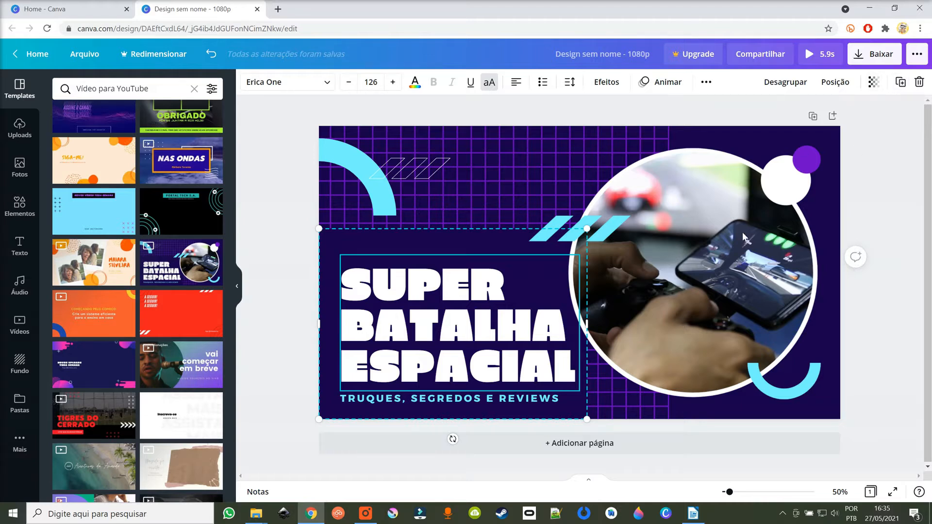
{"action": "left_click", "coordinate": [727, 249]}
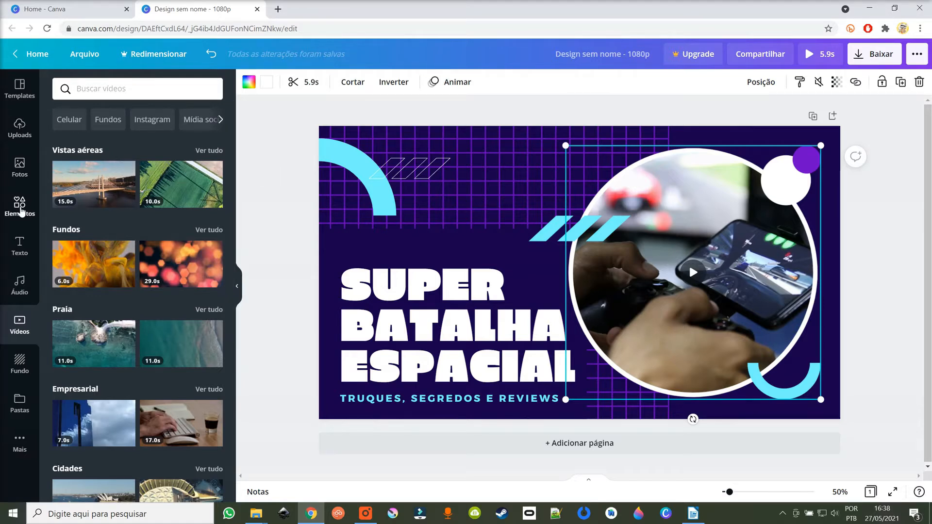
- Search the elements for "canva" and add the round turquoise Canva logo to the page
{"action": "left_click", "coordinate": [20, 206]}
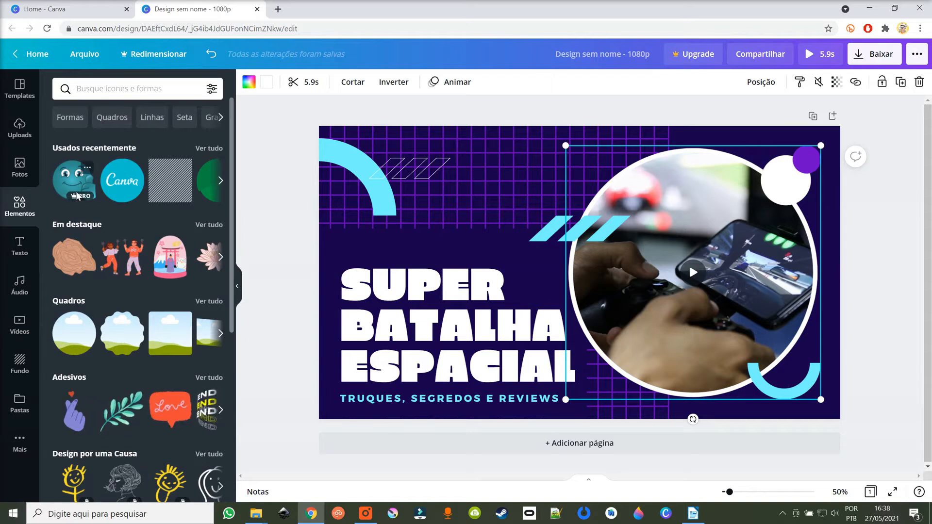
{"action": "left_click", "coordinate": [117, 89]}
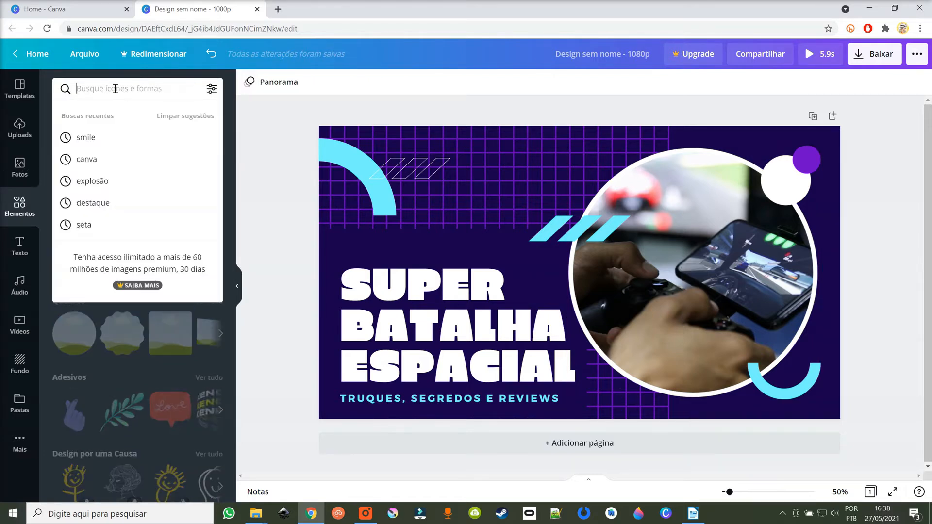
{"action": "type", "text": "ca"}
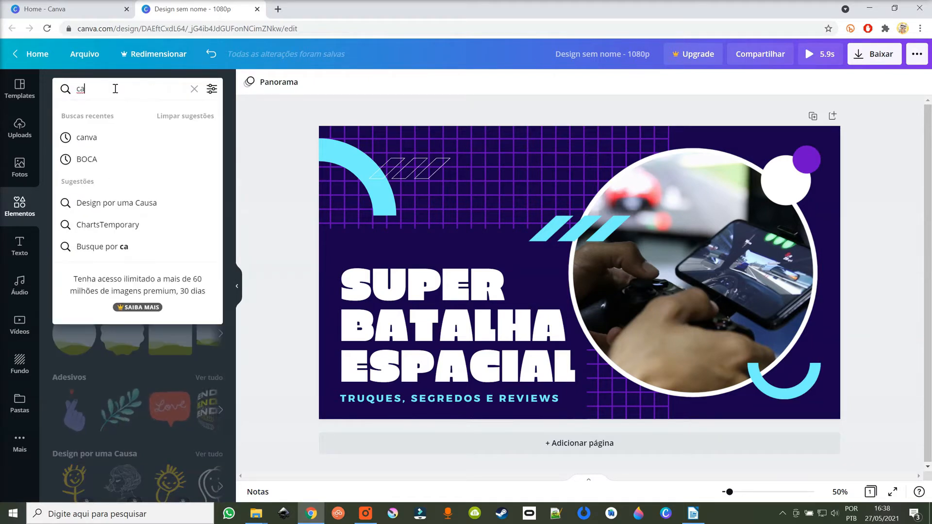
{"action": "type", "text": "nva"}
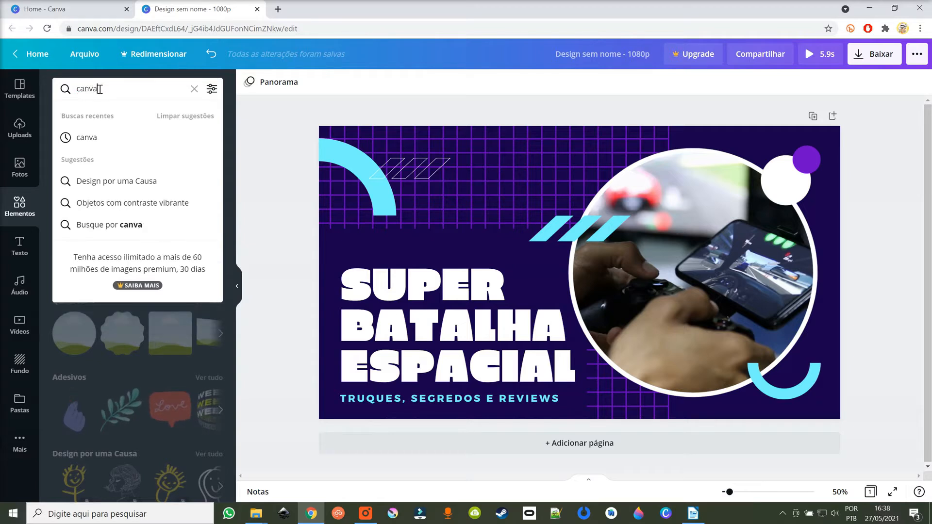
{"action": "key", "text": "Return"}
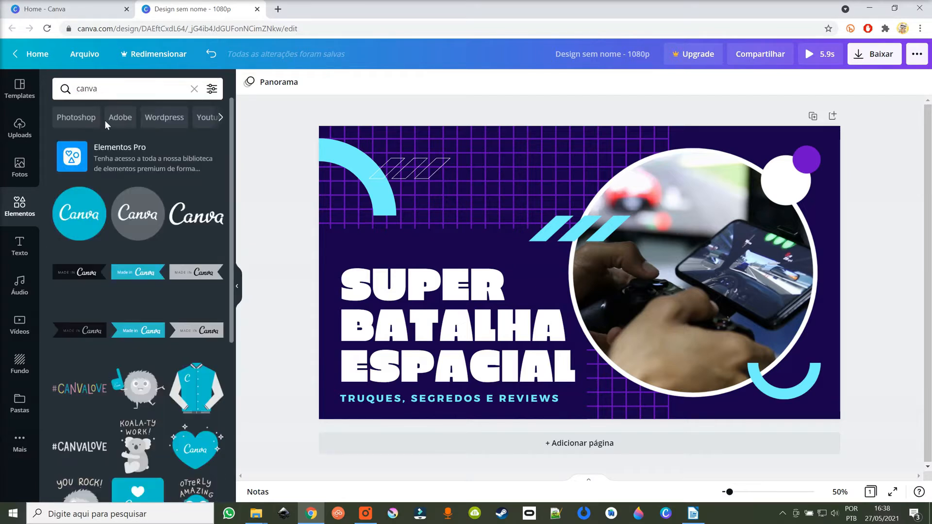
{"action": "left_click", "coordinate": [77, 223]}
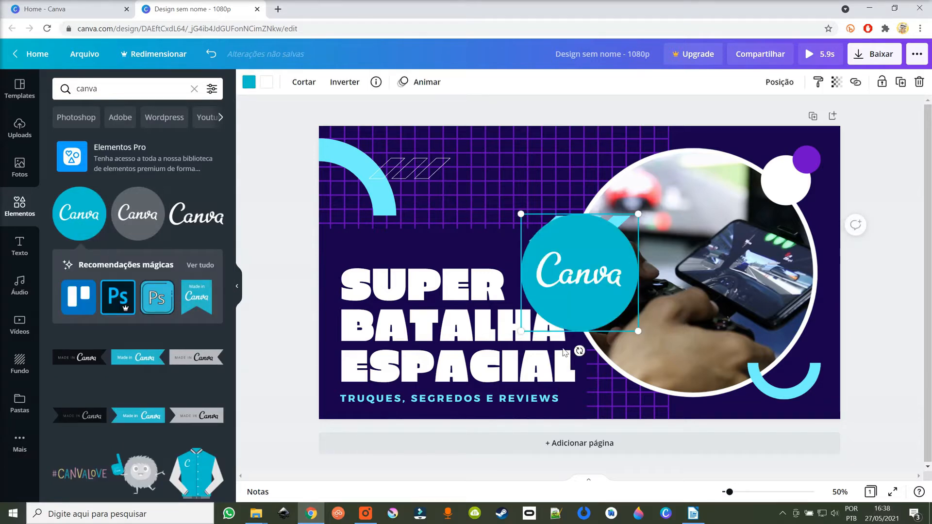
- Delete the gaming video from the circular frame, and move and enlarge the Canva logo to fill that frame
{"action": "left_click", "coordinate": [693, 307]}
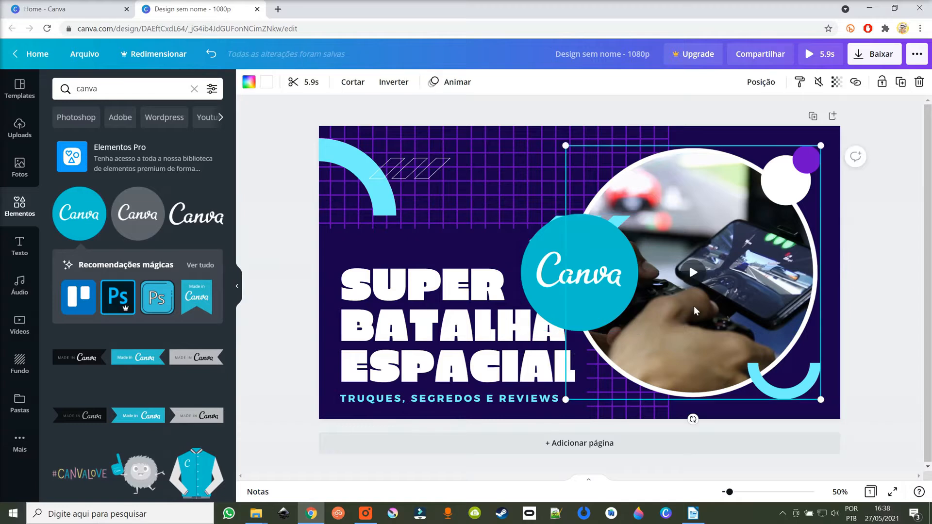
{"action": "key", "text": "Delete"}
{"action": "left_click_drag", "start_coordinate": [594, 303], "coordinate": [736, 244]}
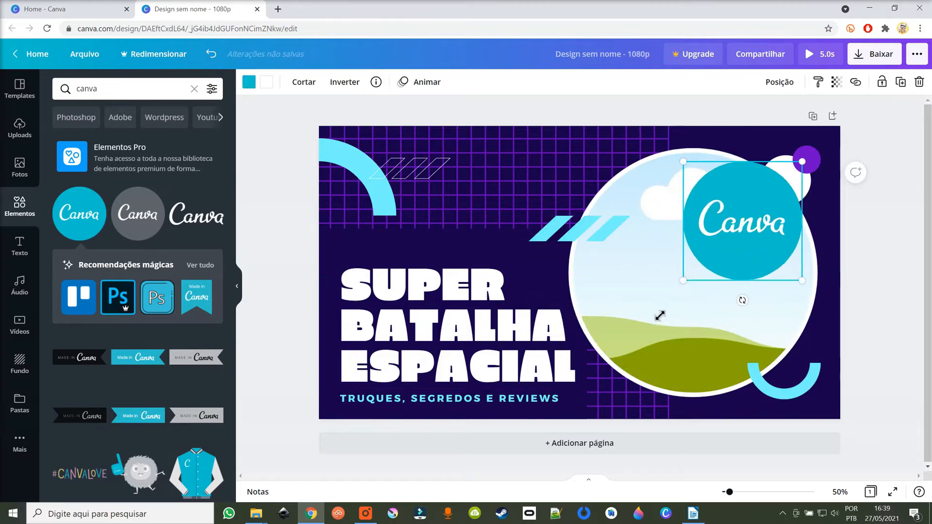
{"action": "left_click_drag", "start_coordinate": [657, 314], "coordinate": [812, 154]}
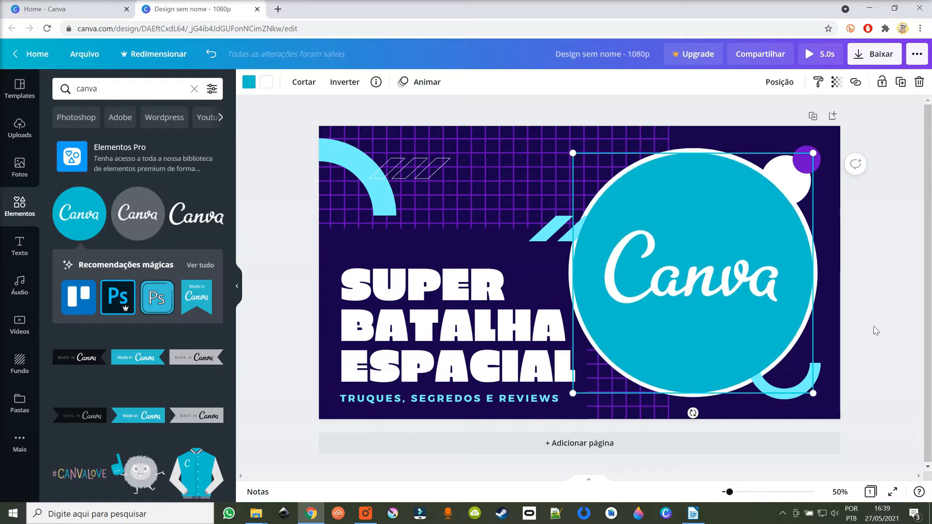
{"action": "key", "text": "Escape"}
- Move the Canva logo backward three layers, behind the small white circle, the diagonal stripes and the light-blue arc
{"action": "left_click", "coordinate": [757, 233]}
{"action": "right_click", "coordinate": [756, 234]}
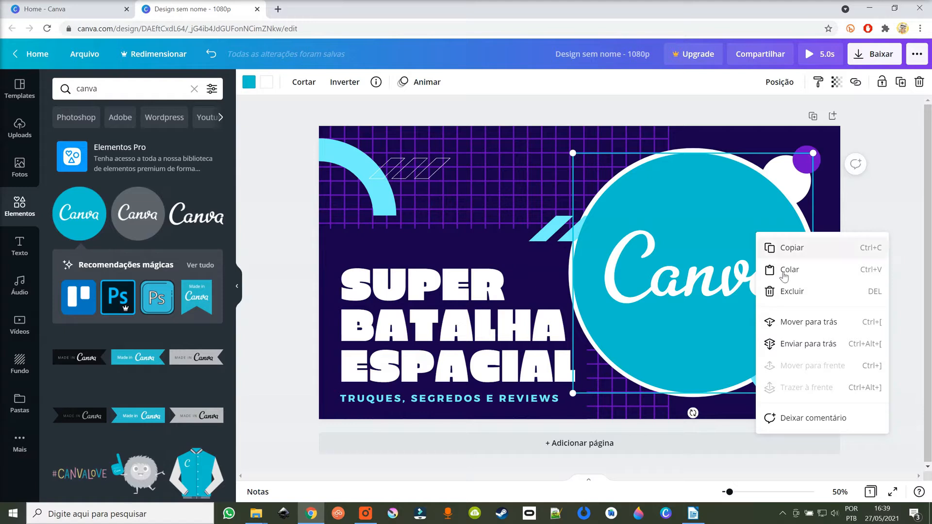
{"action": "left_click", "coordinate": [808, 322]}
{"action": "right_click", "coordinate": [746, 221]}
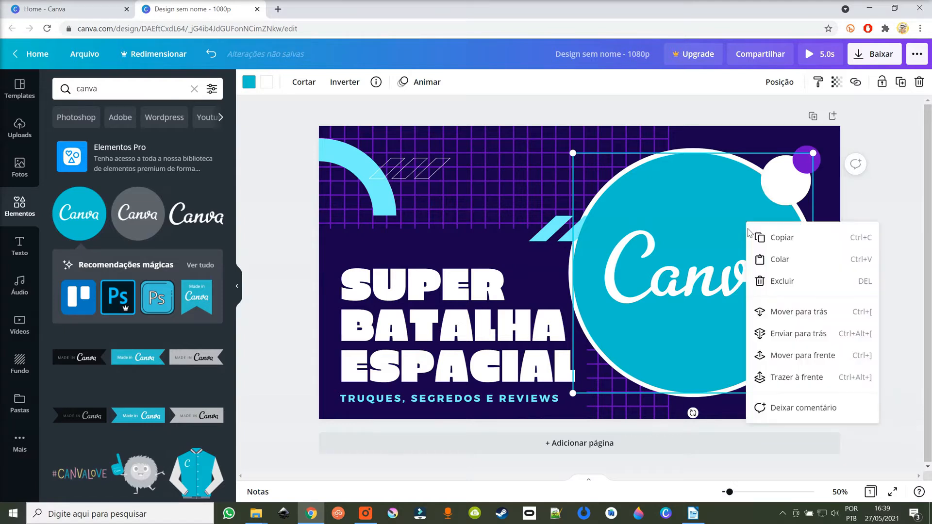
{"action": "left_click", "coordinate": [779, 311]}
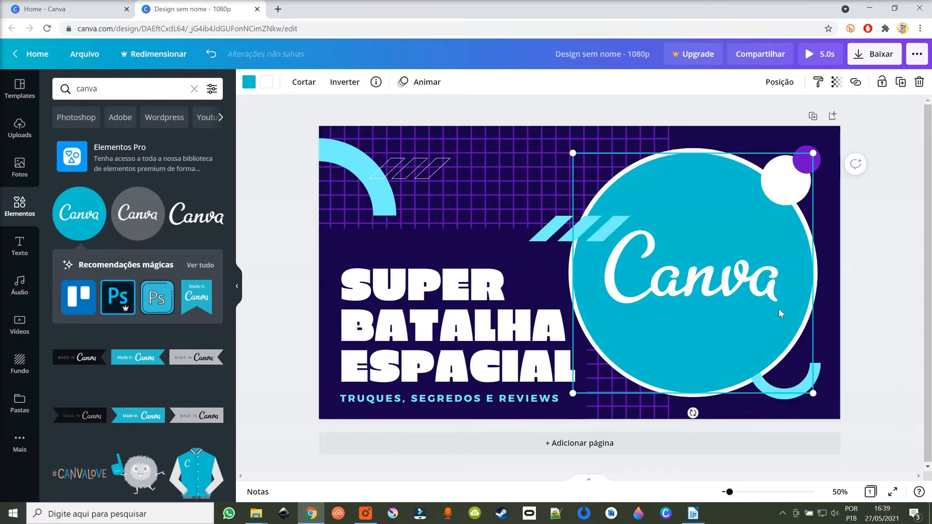
{"action": "right_click", "coordinate": [722, 233]}
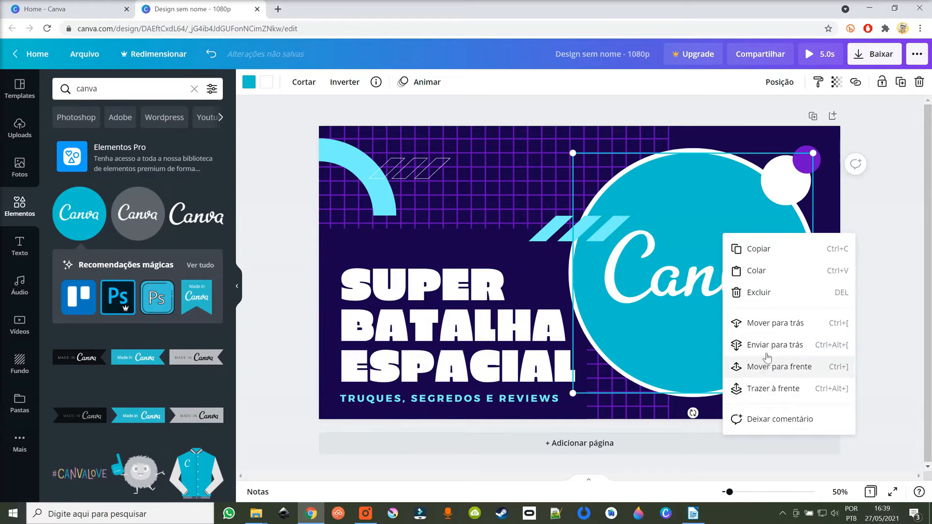
{"action": "left_click", "coordinate": [763, 329]}
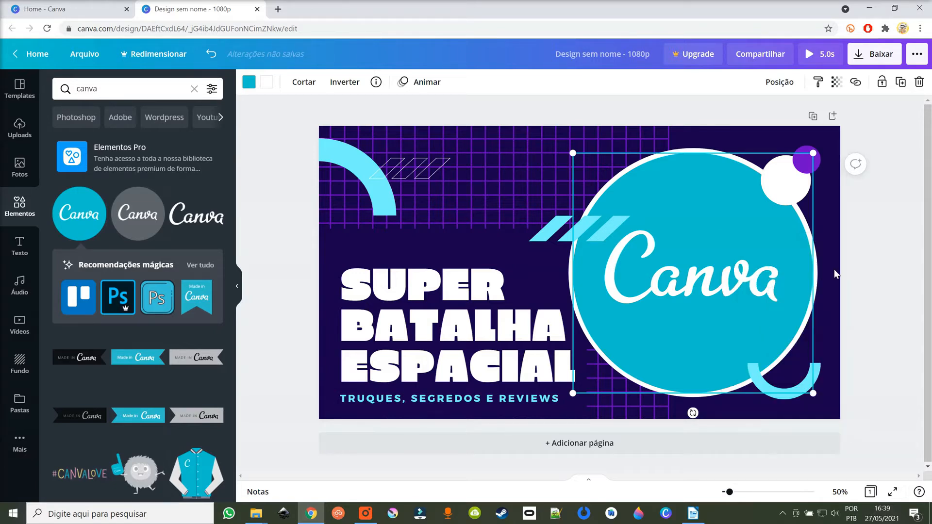
{"action": "left_click", "coordinate": [863, 276]}
- Lock the Canva logo in place and unlock it again
{"action": "left_click", "coordinate": [774, 243]}
{"action": "left_click", "coordinate": [881, 83]}
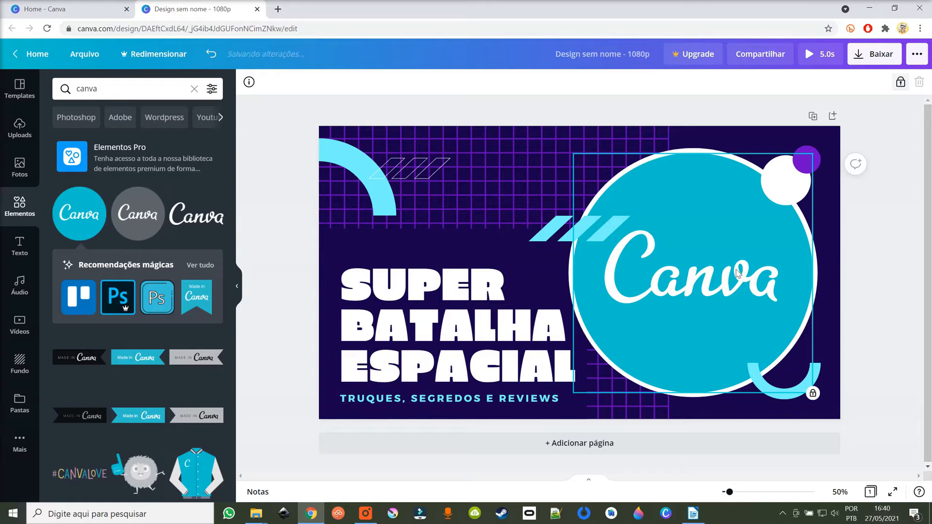
{"action": "left_click", "coordinate": [900, 84]}
{"action": "left_click", "coordinate": [875, 306]}
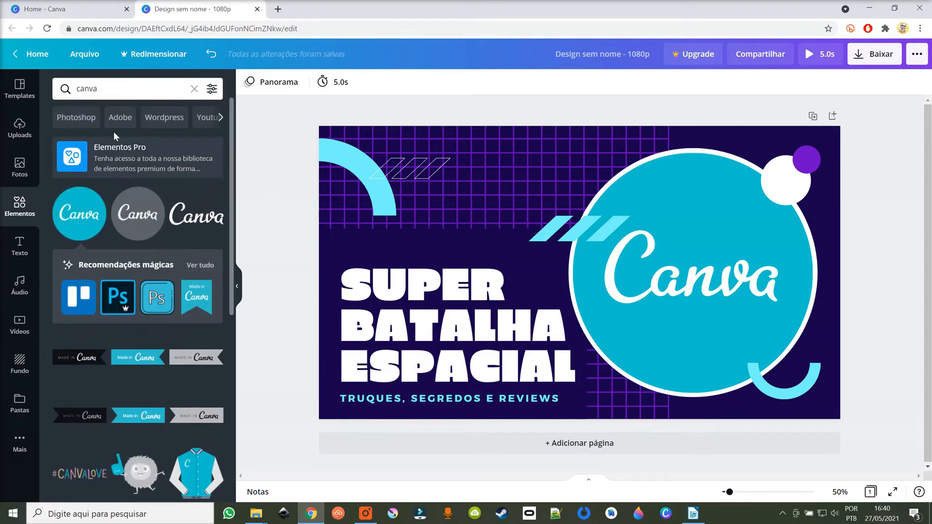
- Search the elements for "smile", add the teal thumbs-up smiley, and move it above the "SUPER BATALHA ESPACIAL" title
{"action": "left_click", "coordinate": [118, 89]}
{"action": "type", "text": "smile"}
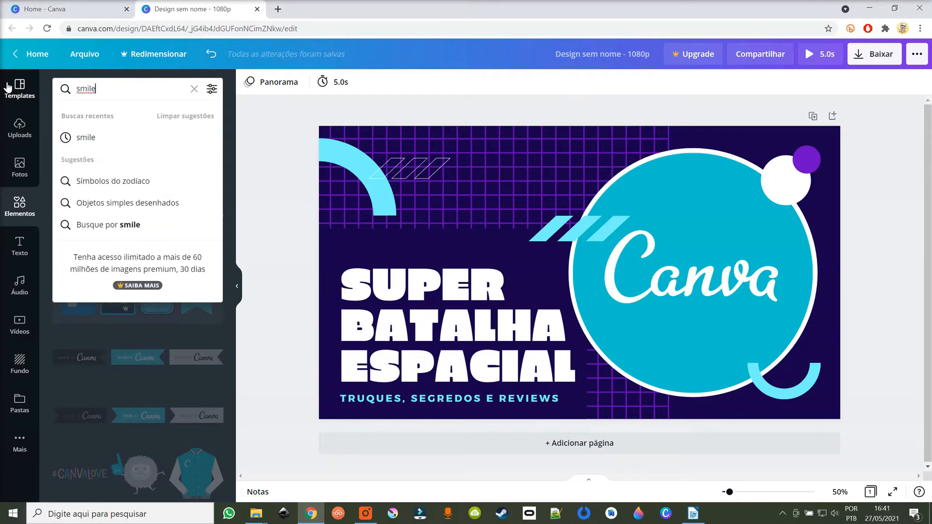
{"action": "key", "text": "Return"}
{"action": "scroll", "coordinate": [78, 376], "scroll_direction": "down", "scroll_amount": 5}
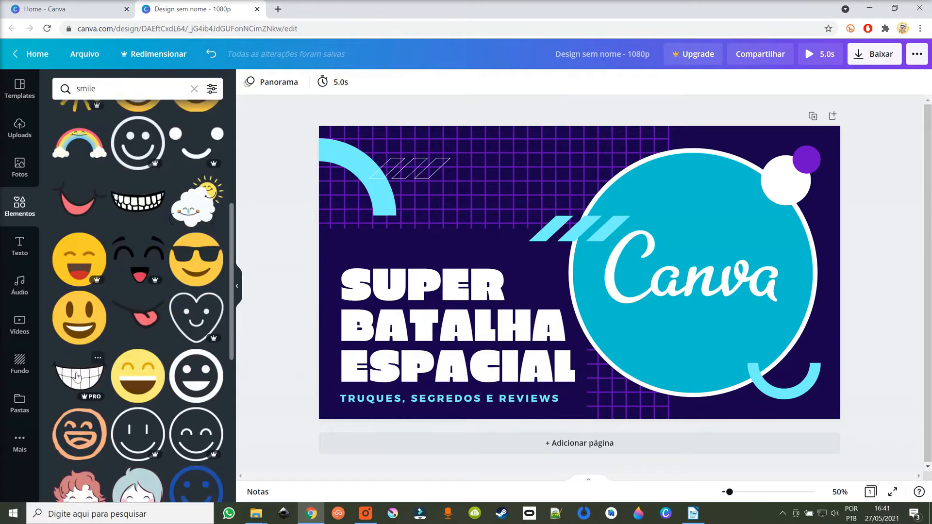
{"action": "scroll", "coordinate": [78, 377], "scroll_direction": "down", "scroll_amount": 10}
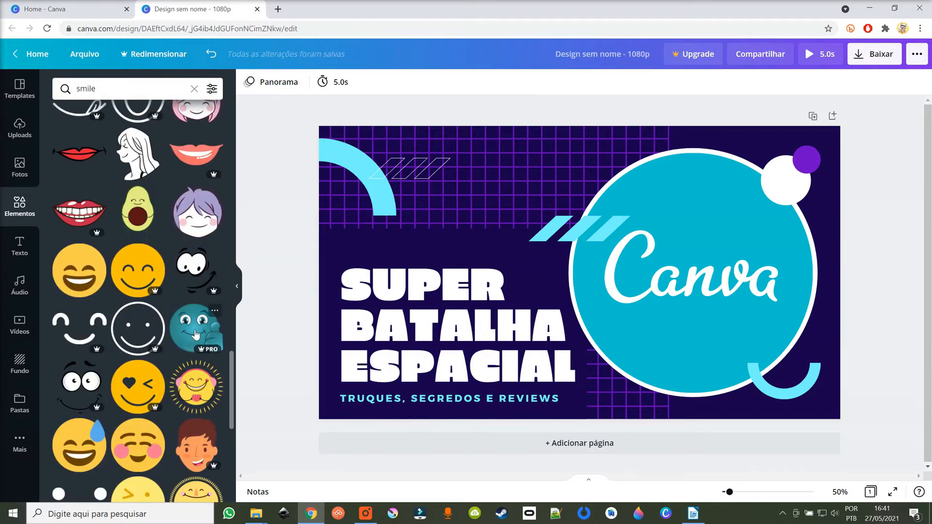
{"action": "left_click", "coordinate": [195, 334]}
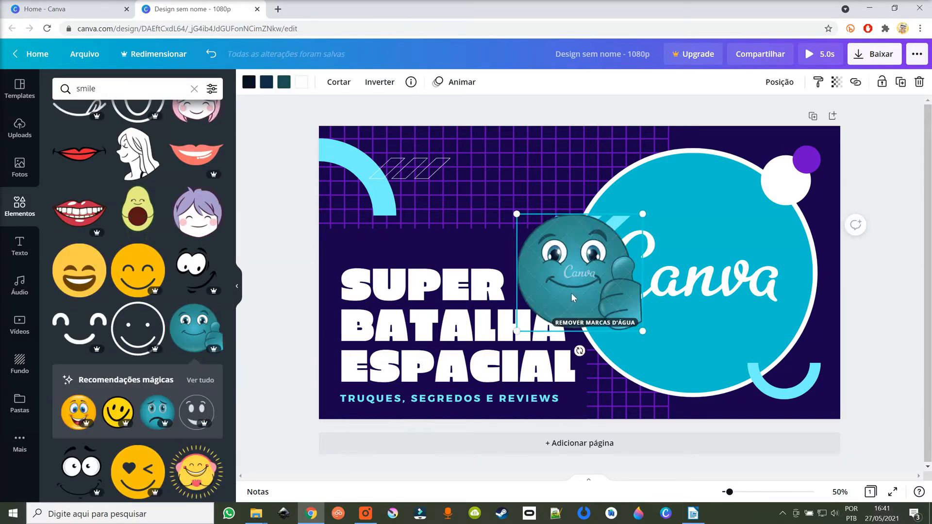
{"action": "left_click_drag", "start_coordinate": [572, 297], "coordinate": [485, 221]}
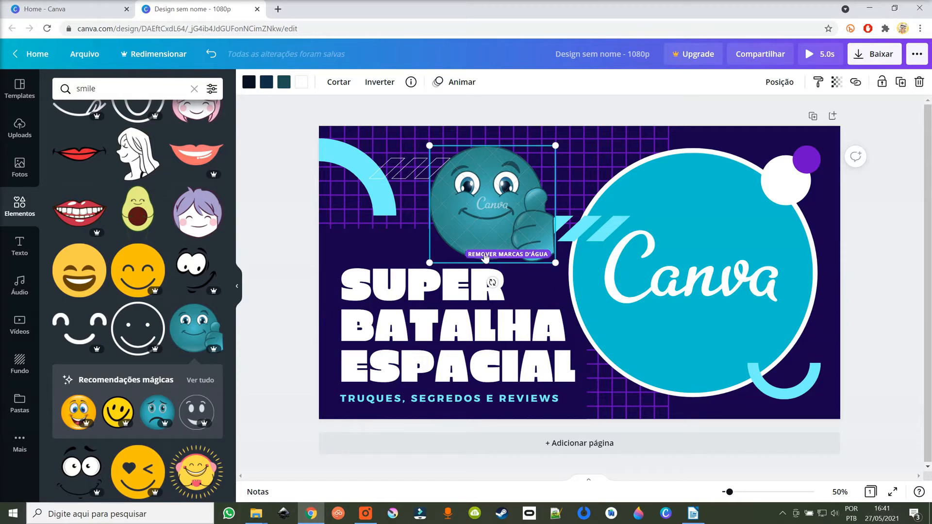
- Examine the premium purchase options for removing the smiley's watermark, and open the smiley's details in the element library
{"action": "left_click", "coordinate": [534, 259]}
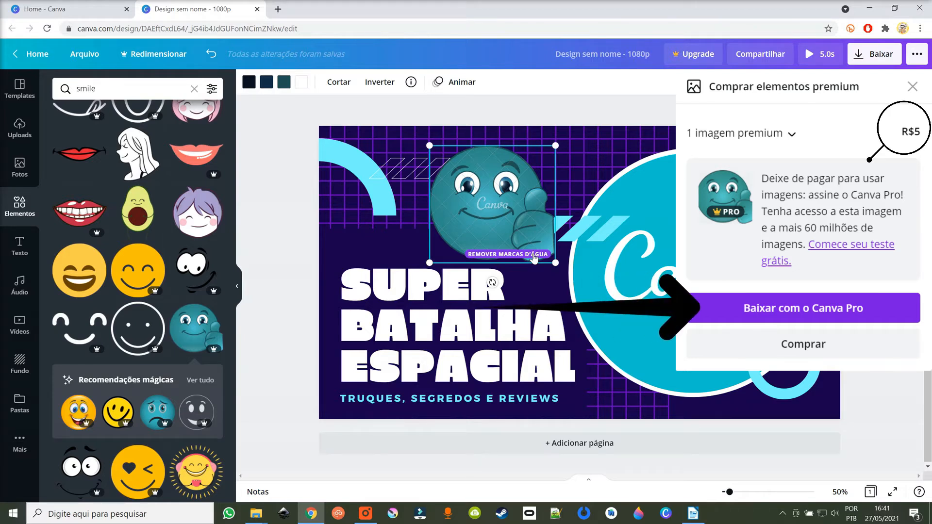
{"action": "key", "text": "Escape"}
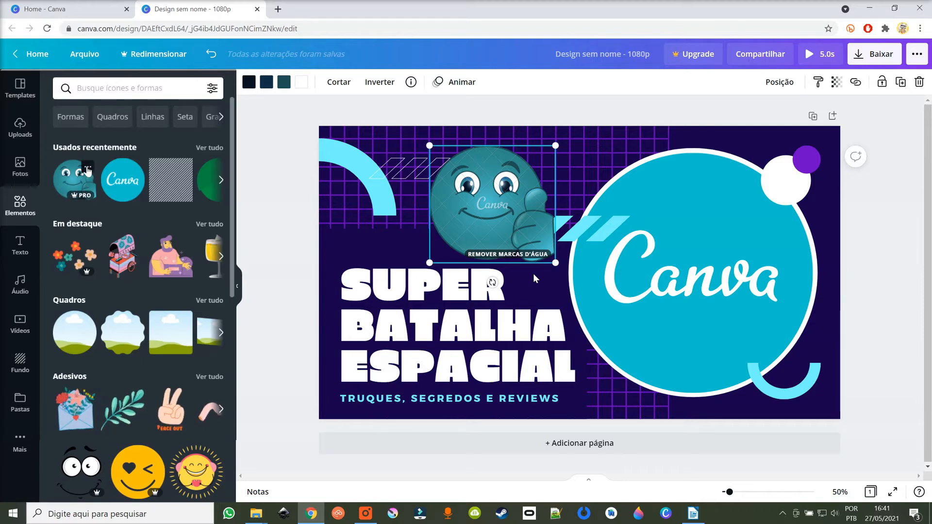
{"action": "left_click", "coordinate": [88, 167]}
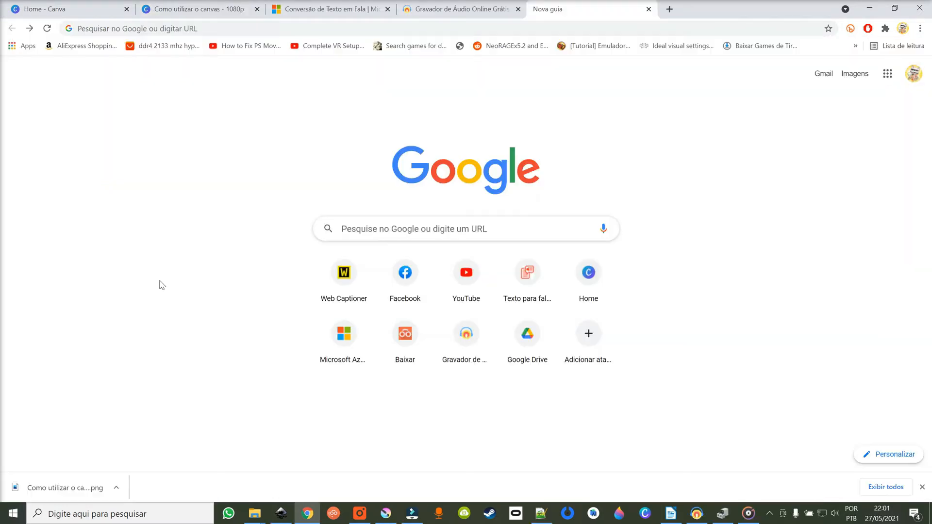
- Search Google Images for "Smile Emoticon jemastock"
{"action": "left_click", "coordinate": [364, 230]}
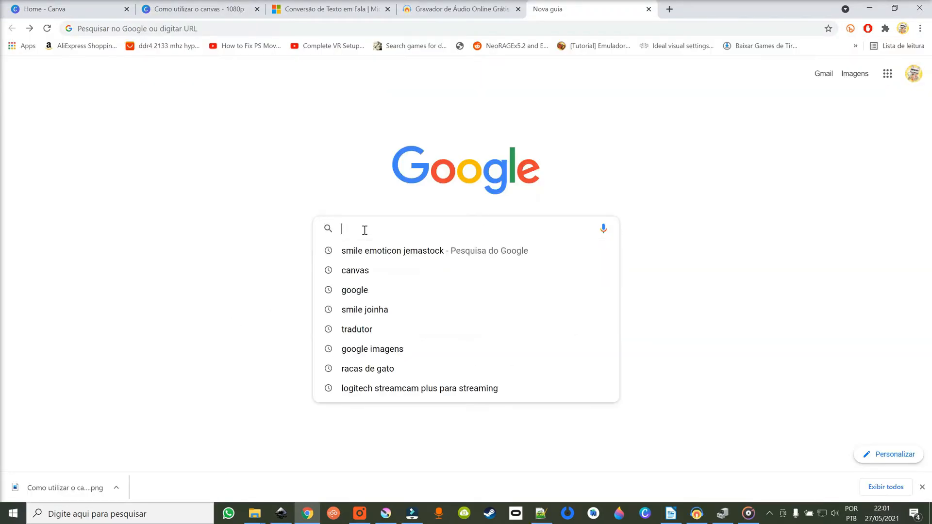
{"action": "type", "text": "Smile Emoticon jemastock"}
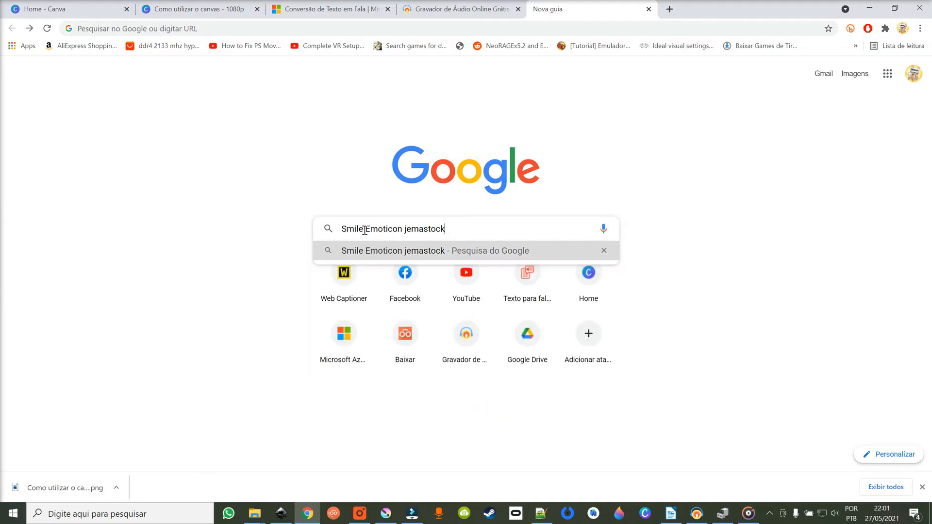
{"action": "key", "text": "Return"}
{"action": "left_click", "coordinate": [164, 97]}
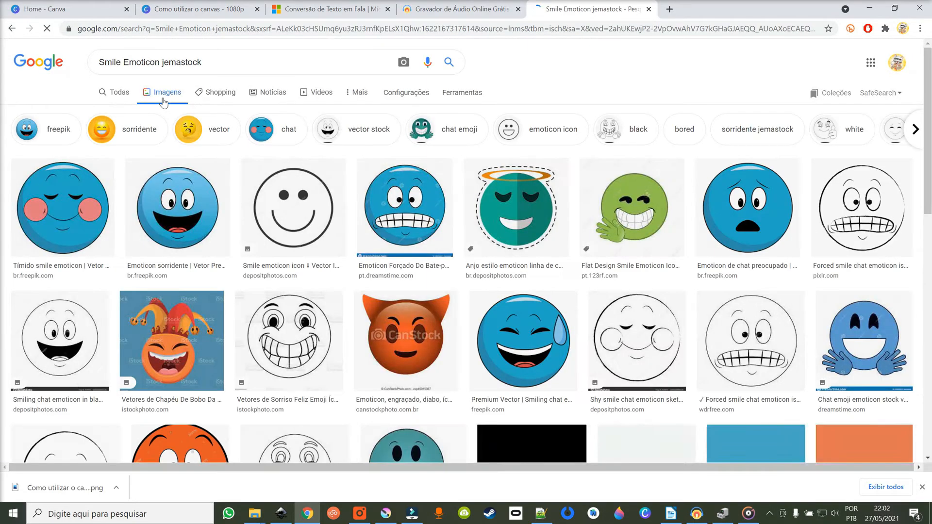
- Look through the image results for the teal thumbs-up smiley, narrowing them to the "chat emoji" suggestion
{"action": "scroll", "coordinate": [635, 220], "scroll_direction": "down", "scroll_amount": 15}
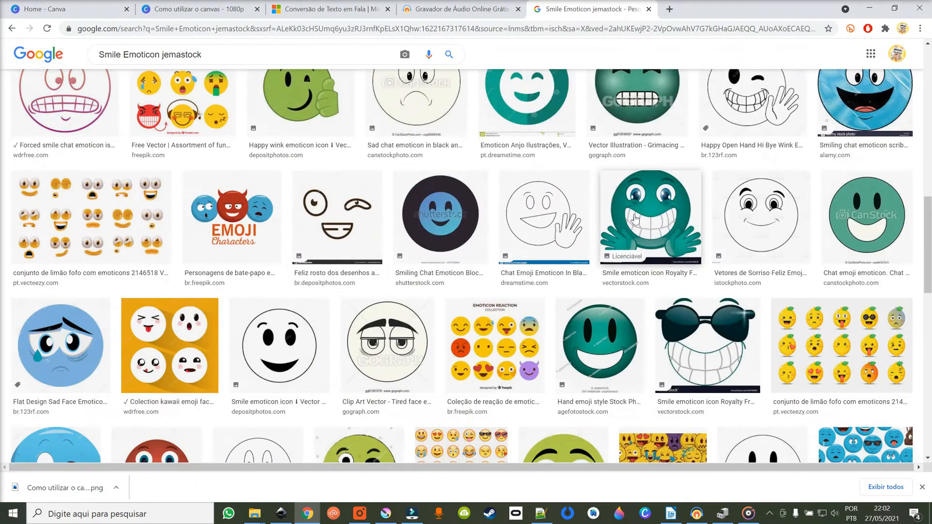
{"action": "scroll", "coordinate": [635, 219], "scroll_direction": "down", "scroll_amount": 15}
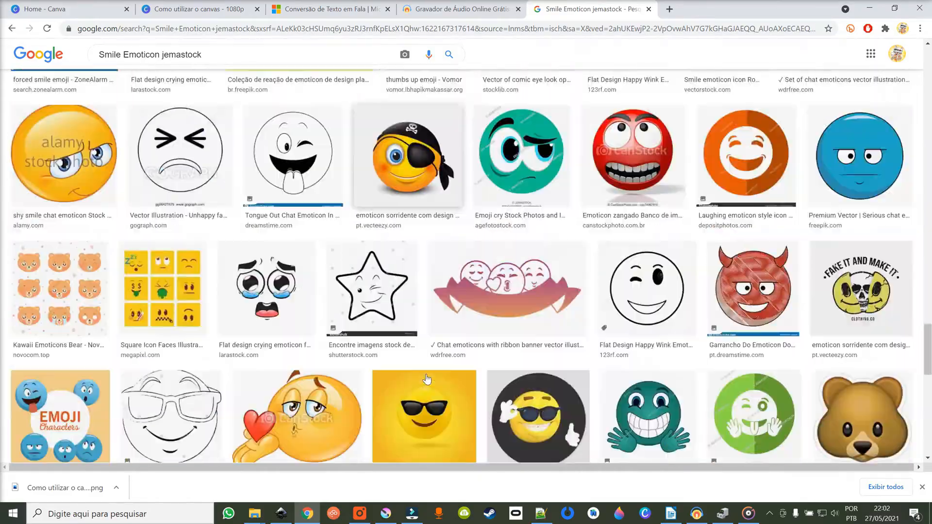
{"action": "scroll", "coordinate": [588, 243], "scroll_direction": "down", "scroll_amount": 6}
{"action": "scroll", "coordinate": [587, 253], "scroll_direction": "up", "scroll_amount": 20}
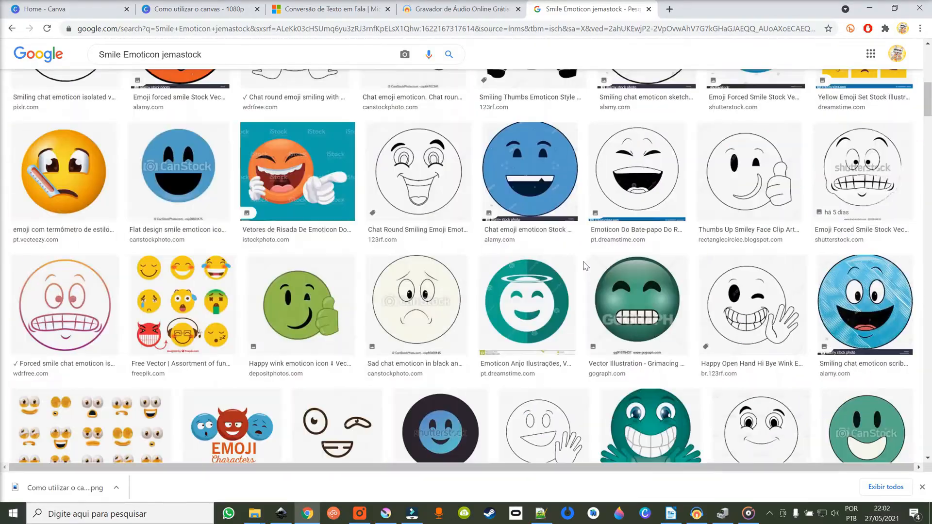
{"action": "scroll", "coordinate": [586, 266], "scroll_direction": "up", "scroll_amount": 5}
{"action": "left_click", "coordinate": [456, 136]}
{"action": "scroll", "coordinate": [536, 303], "scroll_direction": "down", "scroll_amount": 2}
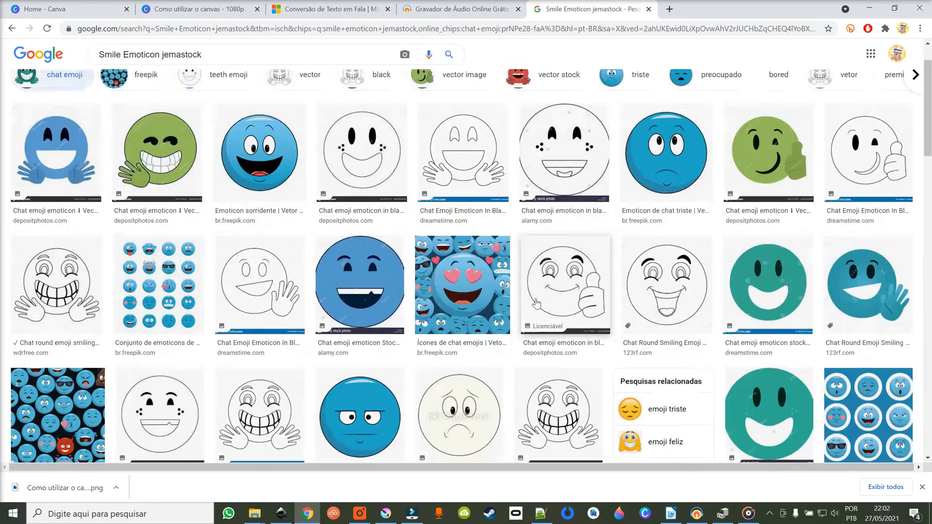
{"action": "scroll", "coordinate": [536, 304], "scroll_direction": "down", "scroll_amount": 8}
{"action": "scroll", "coordinate": [485, 301], "scroll_direction": "down", "scroll_amount": 4}
{"action": "scroll", "coordinate": [466, 344], "scroll_direction": "up", "scroll_amount": 7}
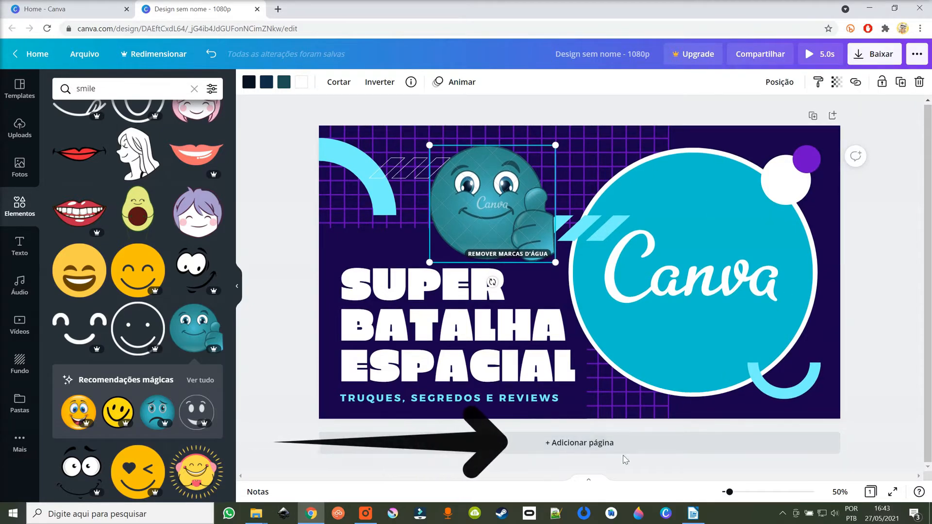
- In the Canva design, add a second page and place the teal thumbs-up smiley on it
{"action": "left_click", "coordinate": [625, 445]}
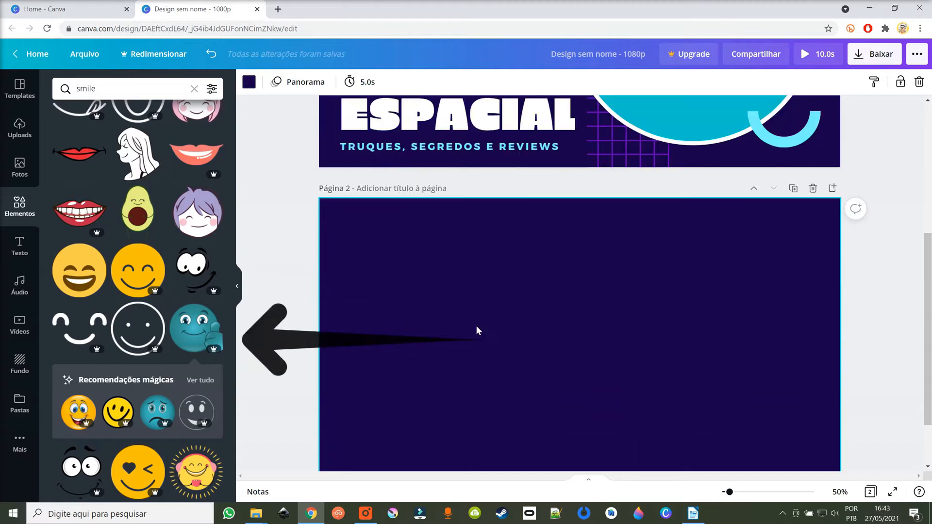
{"action": "left_click", "coordinate": [191, 334]}
{"action": "left_click", "coordinate": [328, 348]}
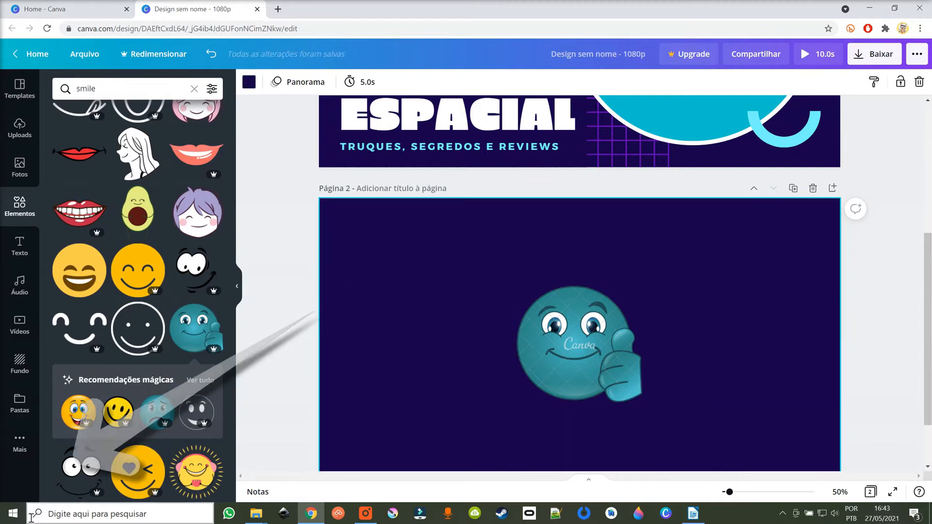
- Capture the smiley on page 2 with the Windows Snipping Tool (Ferramenta de Captura) and save it to the desktop as PNG file "Capturar"
{"action": "left_click", "coordinate": [15, 514]}
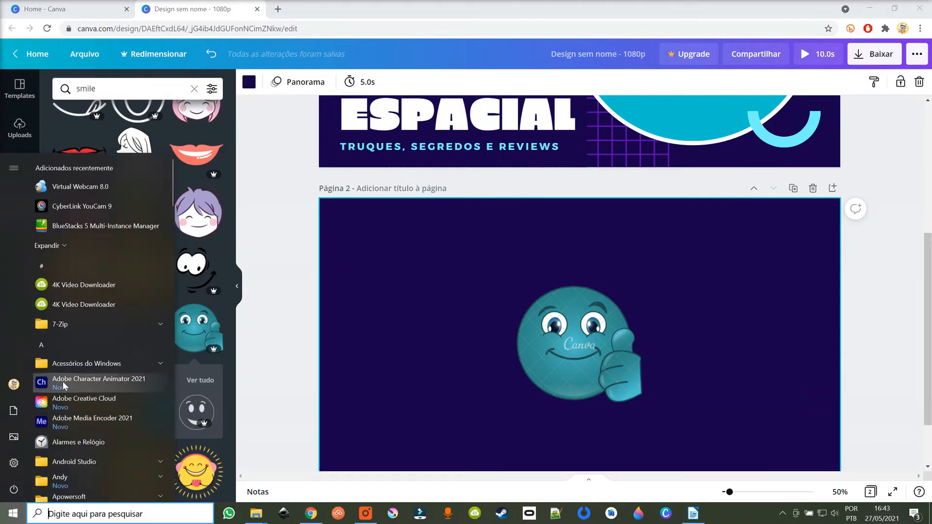
{"action": "left_click", "coordinate": [159, 364]}
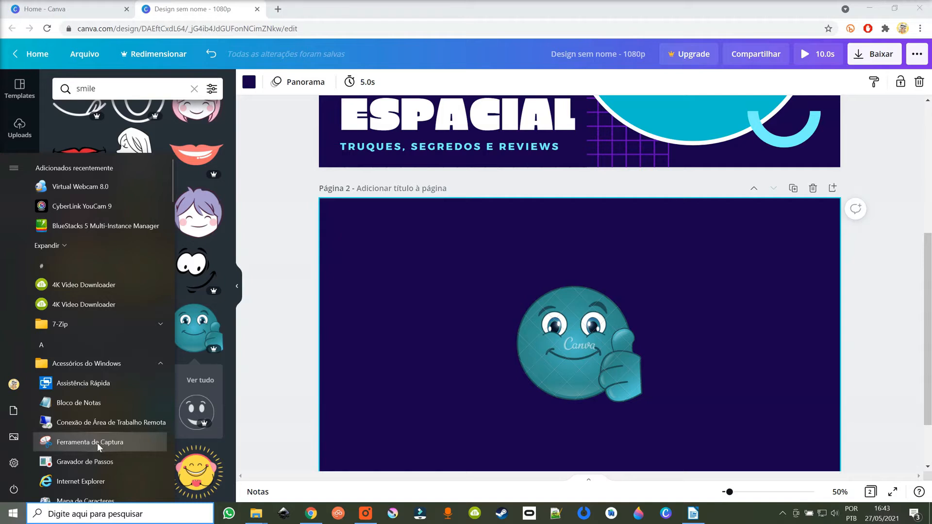
{"action": "left_click", "coordinate": [136, 441]}
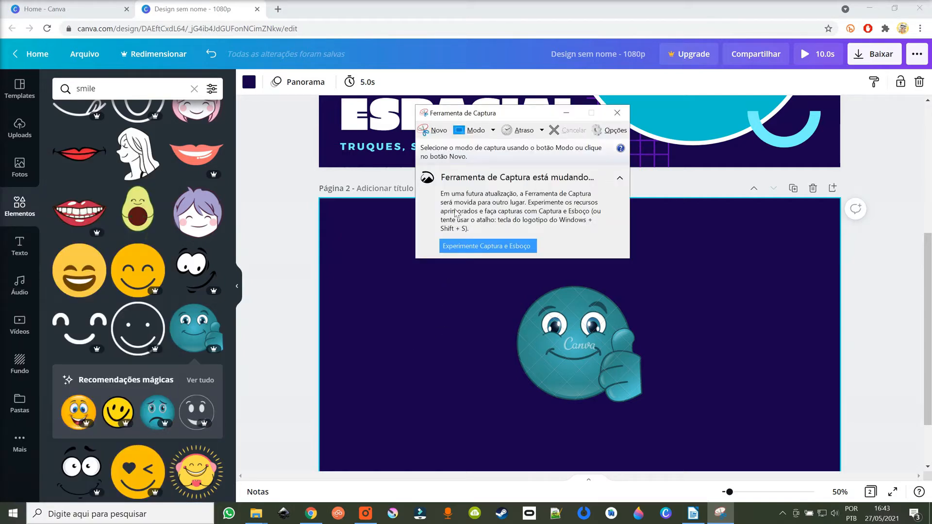
{"action": "left_click", "coordinate": [436, 134]}
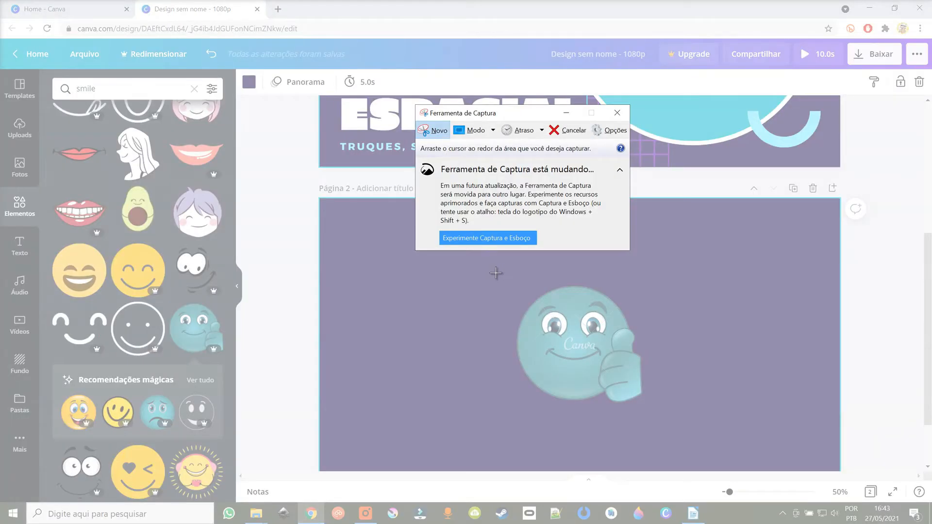
{"action": "left_click_drag", "start_coordinate": [490, 267], "coordinate": [670, 435]}
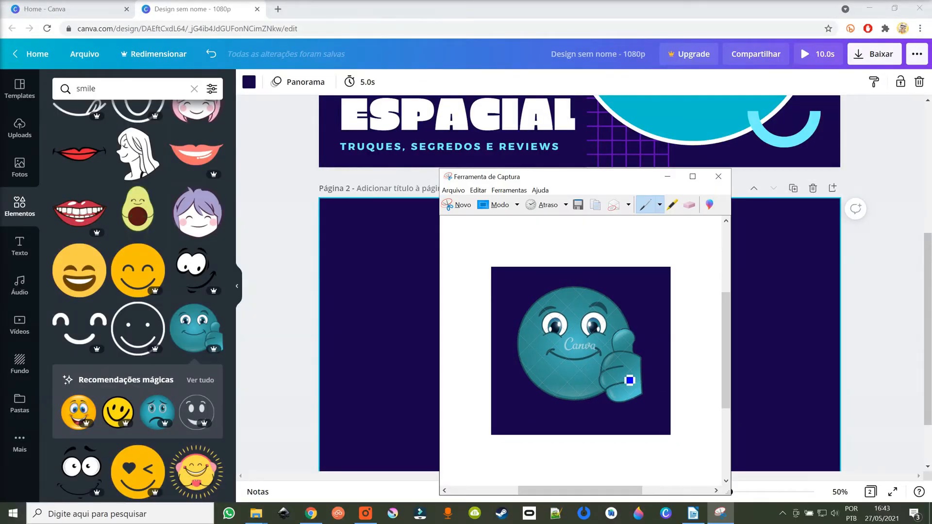
{"action": "left_click", "coordinate": [578, 205]}
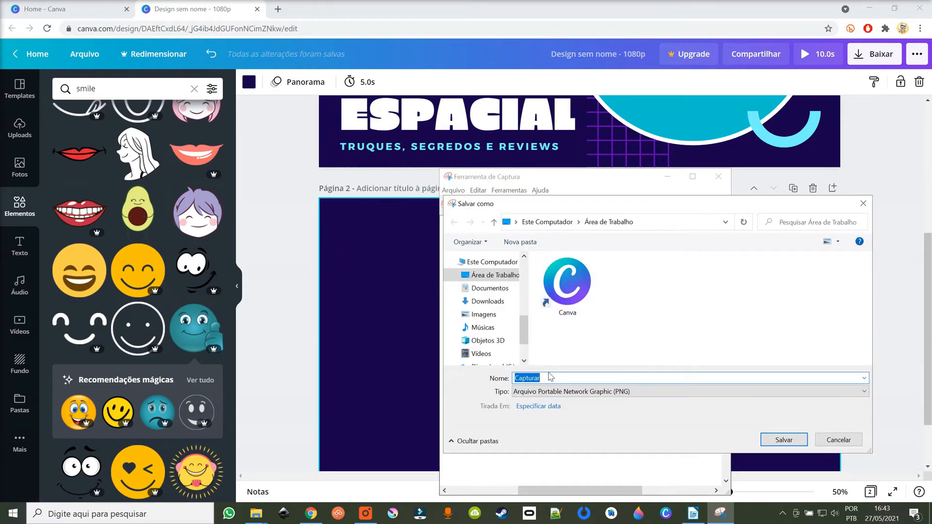
{"action": "left_click", "coordinate": [759, 440]}
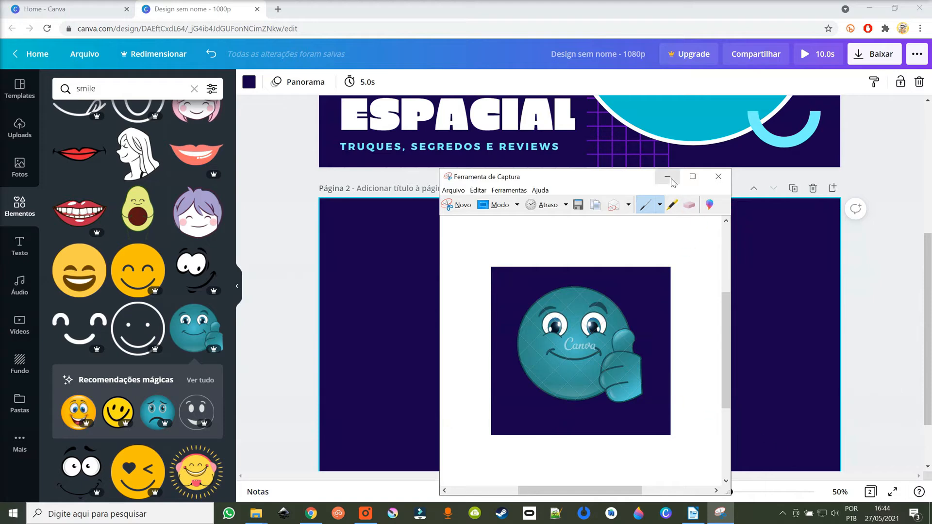
- Open the Google Images page in a new browser tab through a search for "googgle imagens"
{"action": "left_click", "coordinate": [278, 9]}
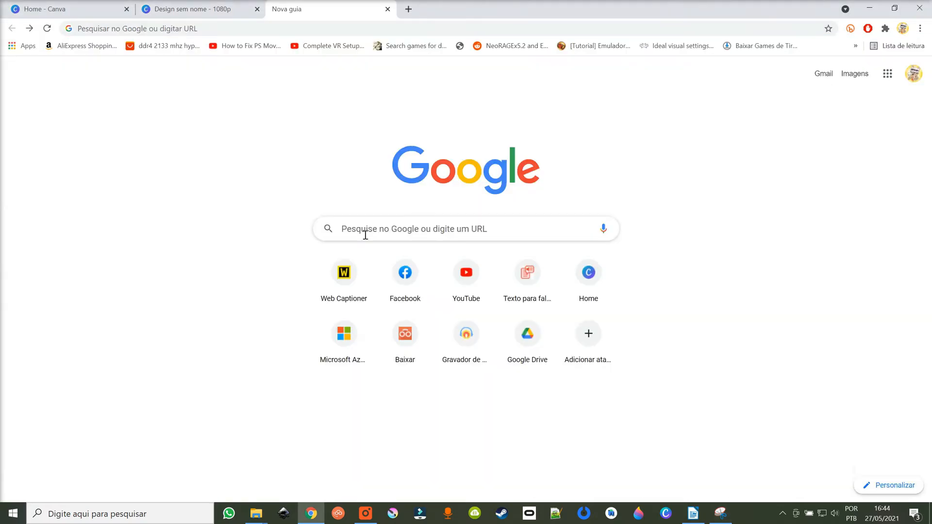
{"action": "left_click", "coordinate": [855, 75]}
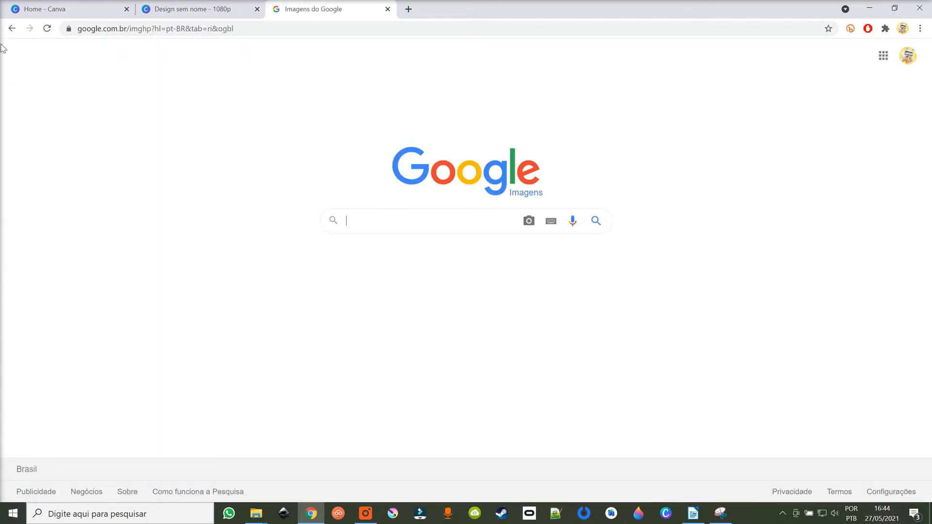
{"action": "left_click", "coordinate": [11, 28]}
{"action": "left_click", "coordinate": [397, 230]}
{"action": "type", "text": "goog"}
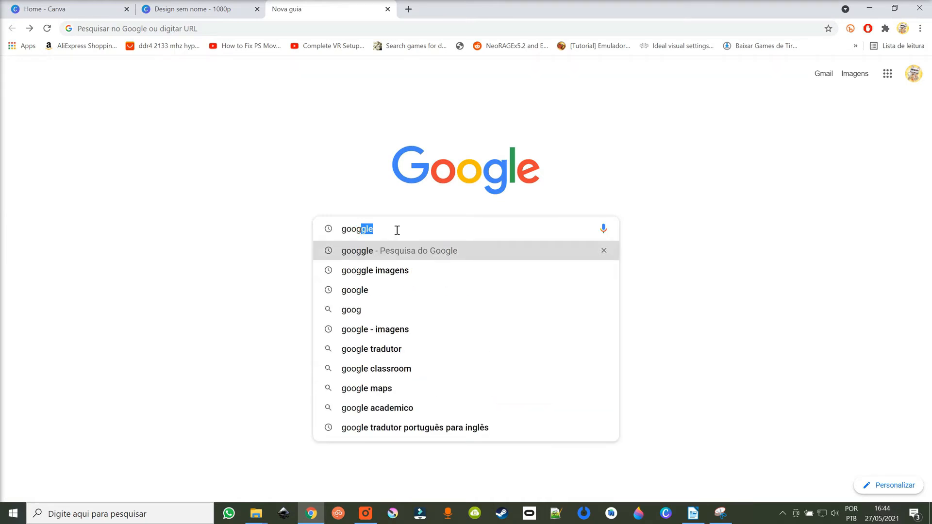
{"action": "key", "text": "Down"}
{"action": "key", "text": "Return"}
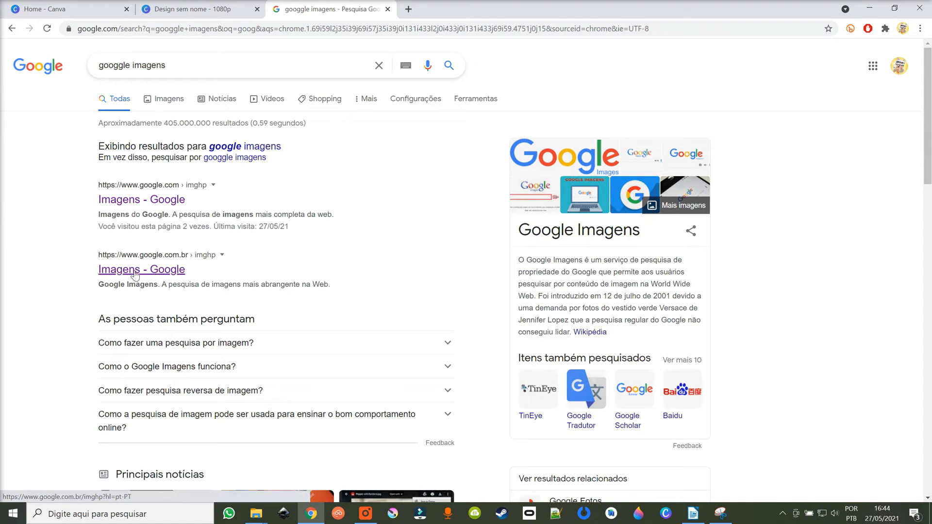
{"action": "left_click", "coordinate": [135, 275]}
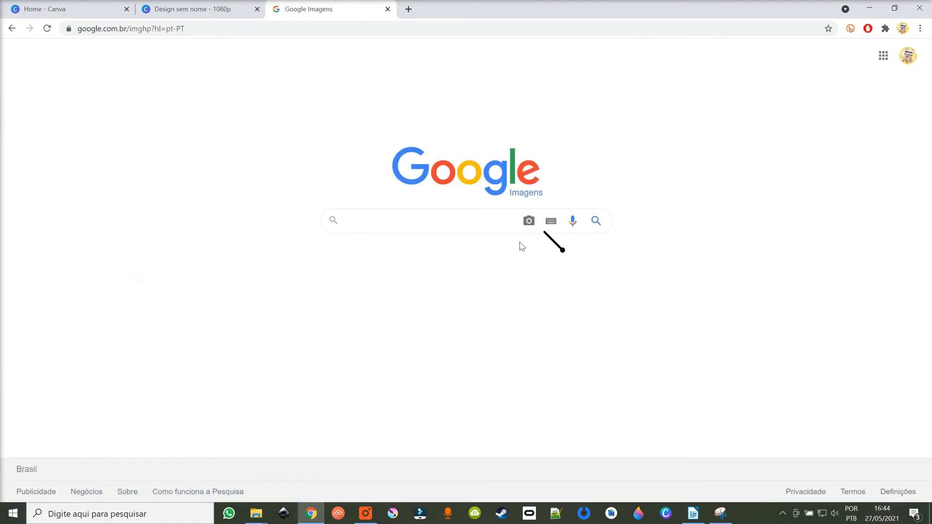
- Run a Google search by image with the "Capturar" file uploaded from the desktop
{"action": "left_click", "coordinate": [529, 222]}
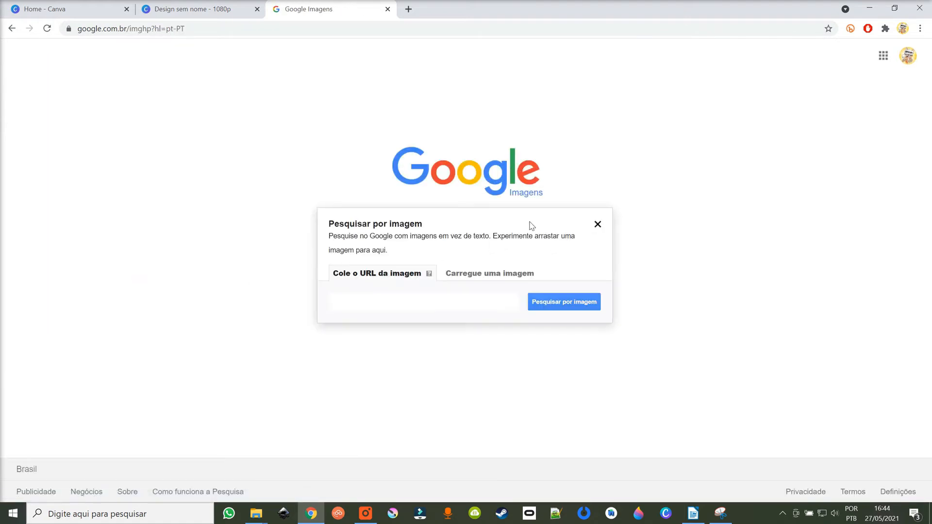
{"action": "left_click", "coordinate": [491, 275]}
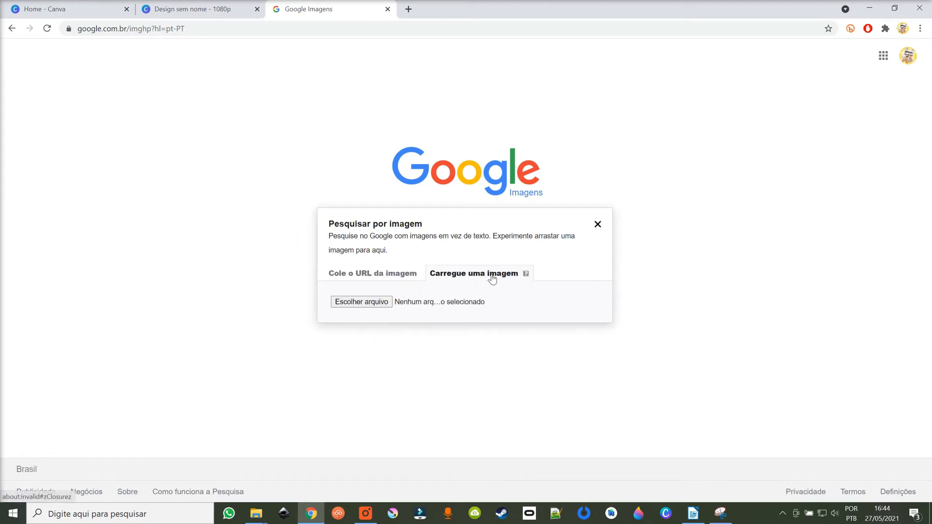
{"action": "left_click", "coordinate": [361, 302]}
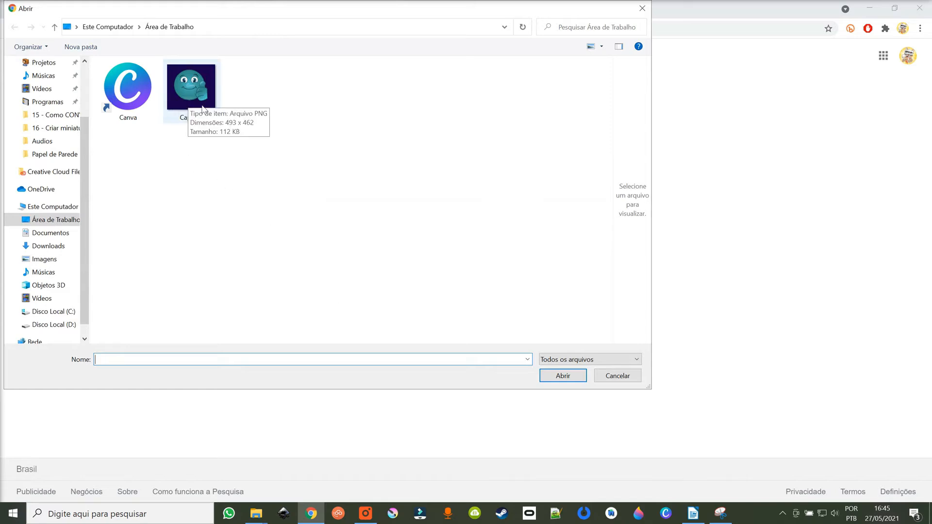
{"action": "left_click", "coordinate": [184, 93]}
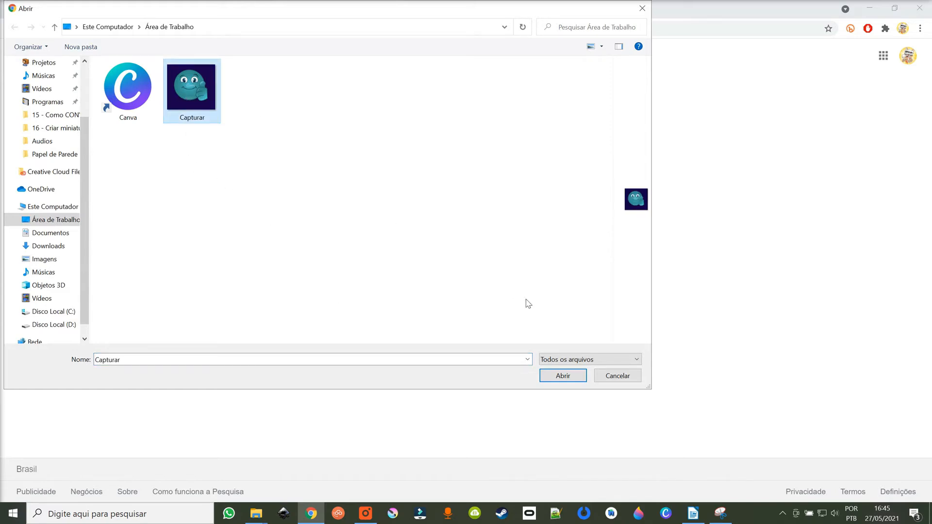
{"action": "left_click", "coordinate": [563, 376]}
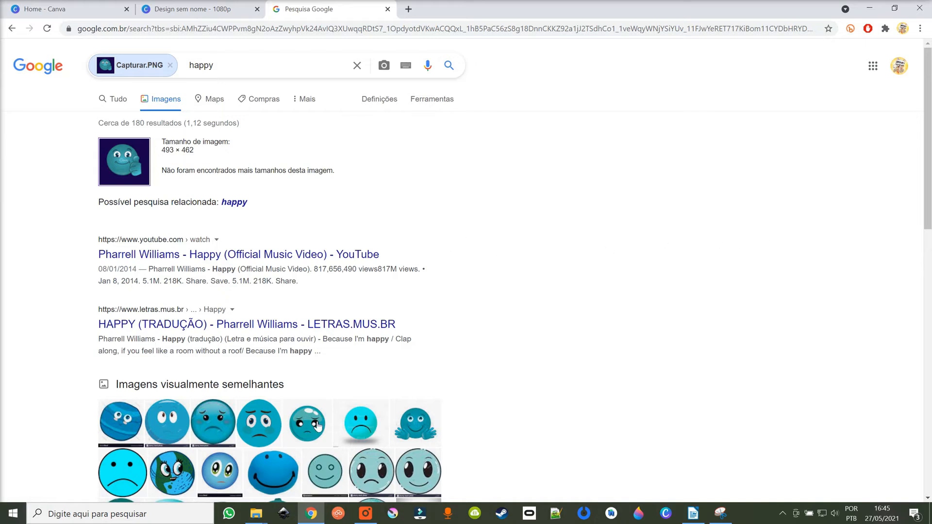
- Find the matching thumbs-up smiley without watermark among the pages with corresponding images and open its 550 × 513 preview
{"action": "scroll", "coordinate": [484, 396], "scroll_direction": "down", "scroll_amount": 3}
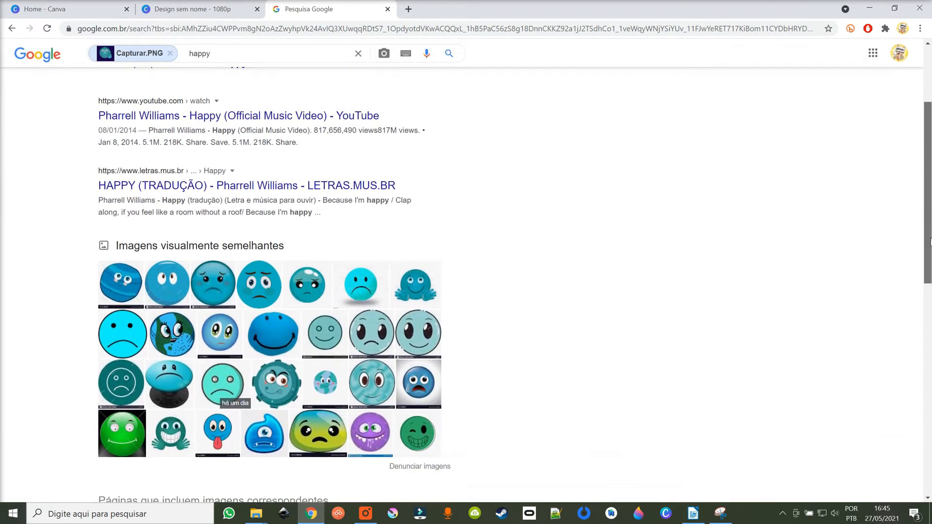
{"action": "scroll", "coordinate": [199, 330], "scroll_direction": "up", "scroll_amount": 2}
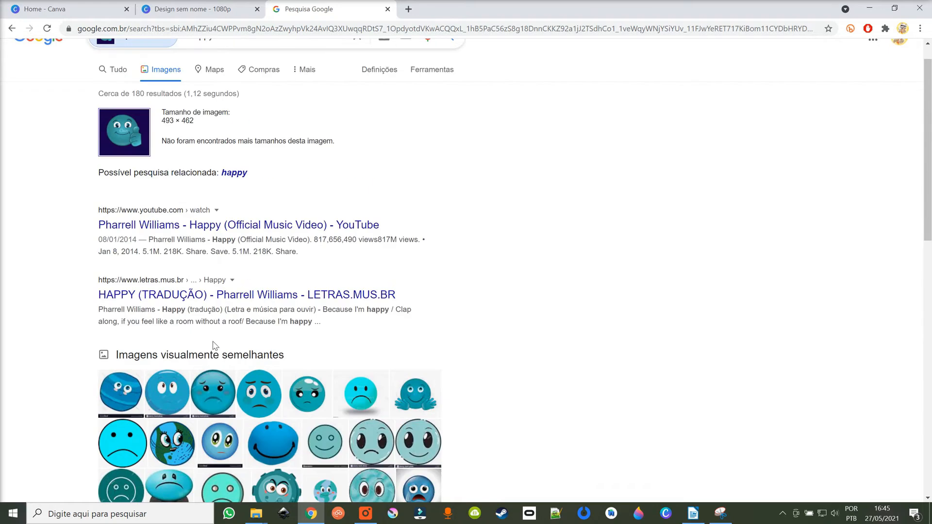
{"action": "scroll", "coordinate": [219, 347], "scroll_direction": "down", "scroll_amount": 1}
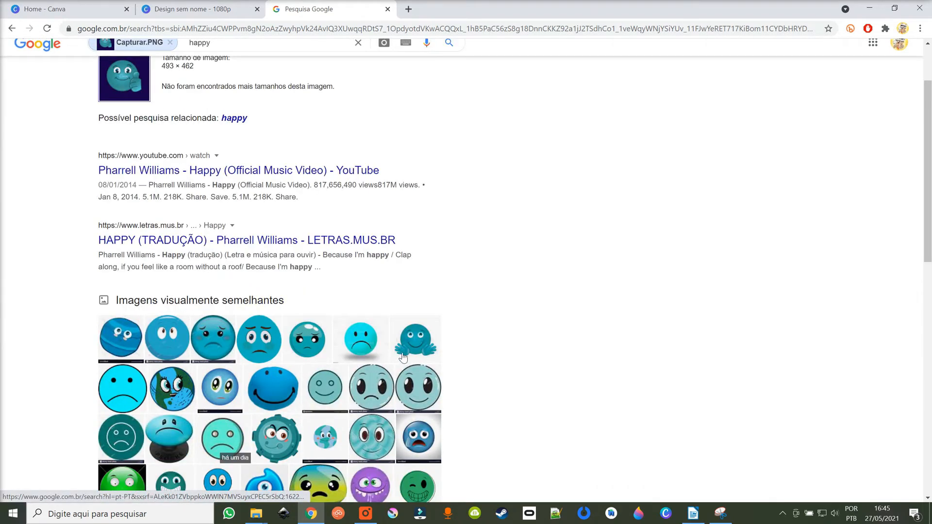
{"action": "scroll", "coordinate": [273, 360], "scroll_direction": "down", "scroll_amount": 1}
{"action": "scroll", "coordinate": [271, 360], "scroll_direction": "down", "scroll_amount": 4}
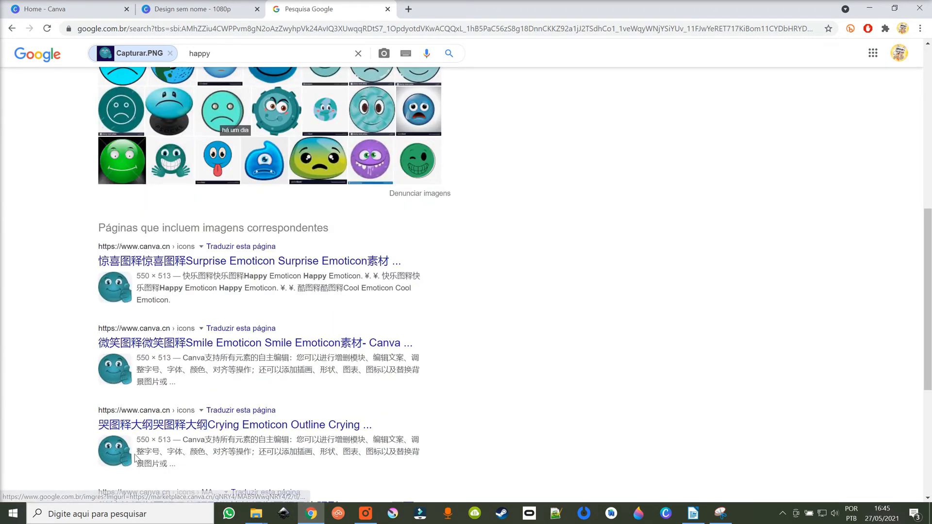
{"action": "left_click", "coordinate": [118, 345]}
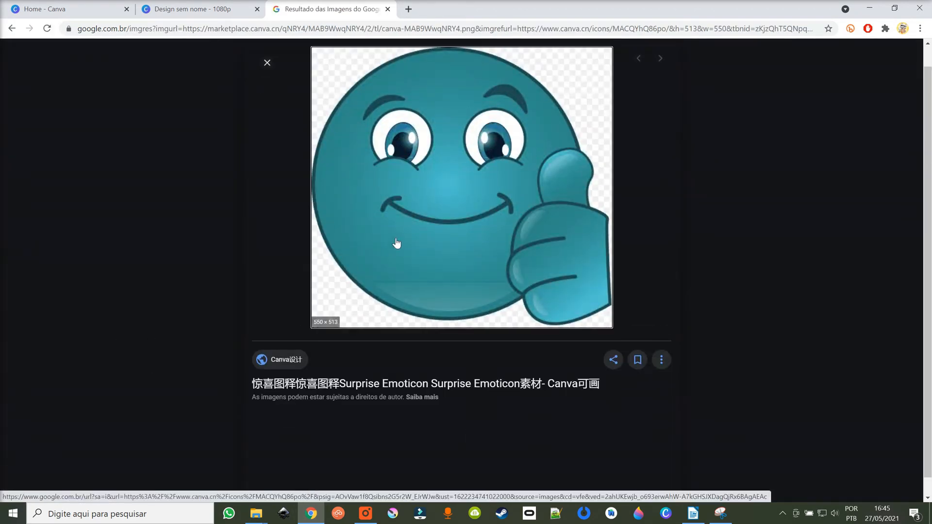
- Save the previewed smiley to the desktop as PNG image "canva-MAB9WwqNRY4"
{"action": "right_click", "coordinate": [447, 204]}
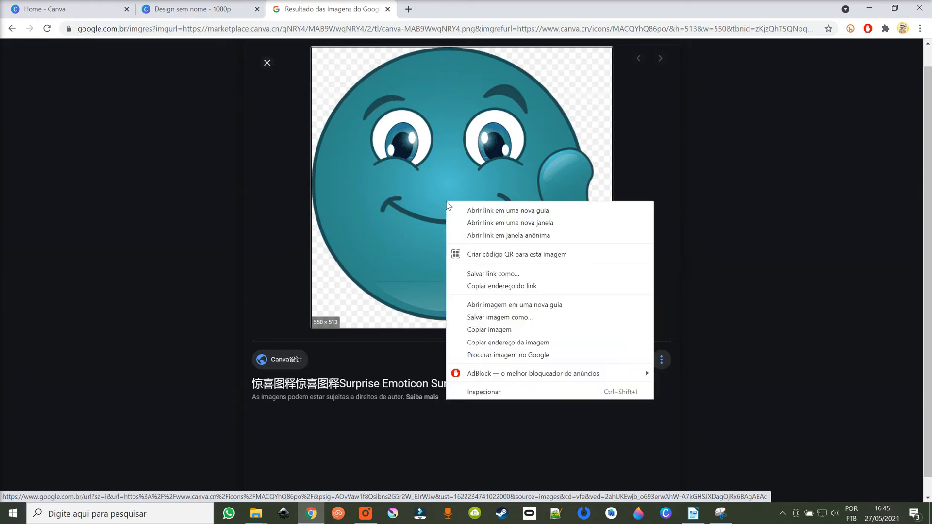
{"action": "left_click", "coordinate": [486, 318]}
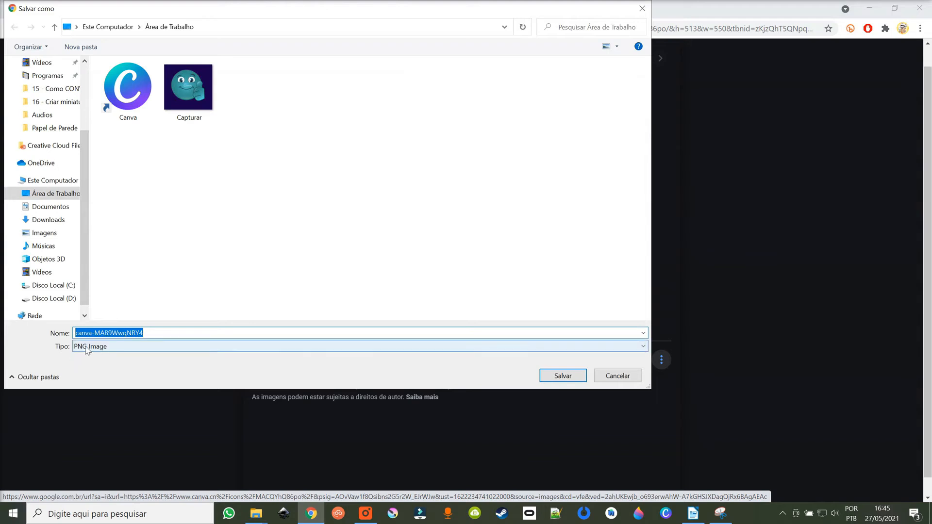
{"action": "left_click", "coordinate": [564, 376]}
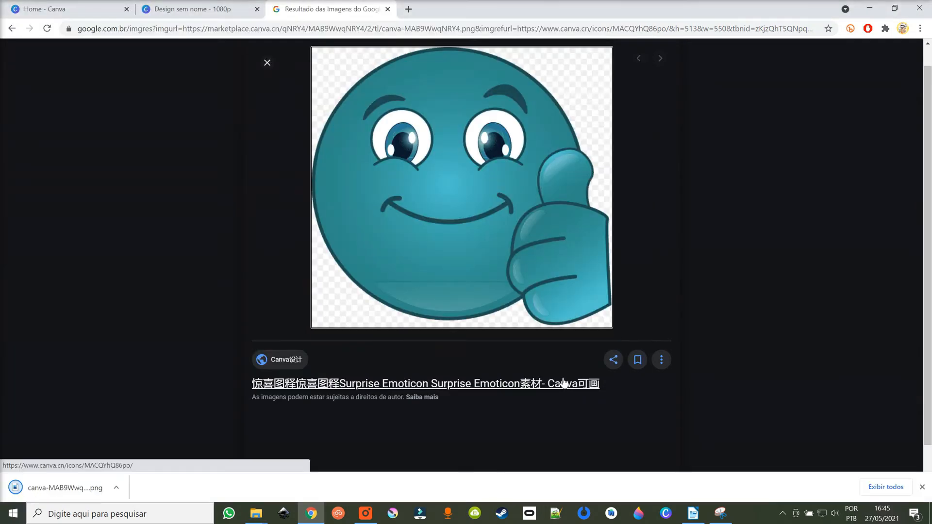
- Return to the Canva design and upload the desktop file "canva-MAB9WwqNRY4" from the device
{"action": "left_click", "coordinate": [214, 11]}
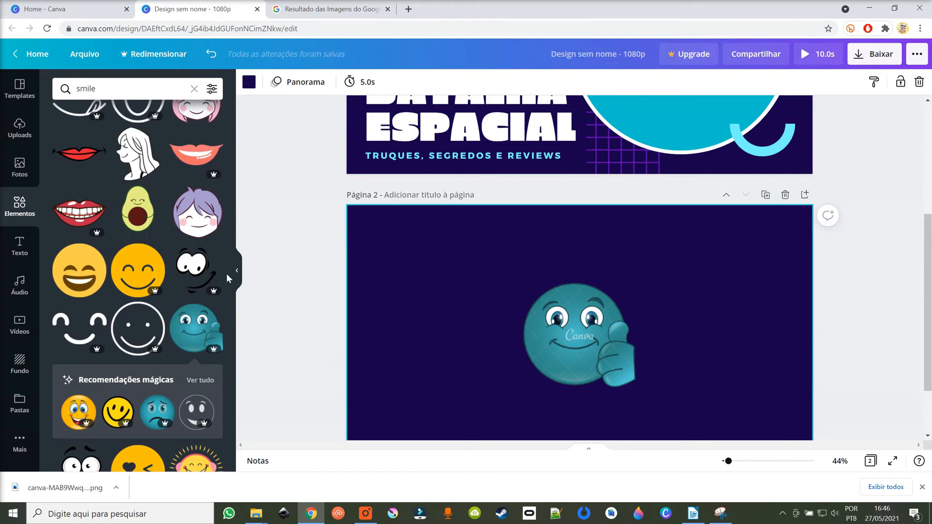
{"action": "left_click", "coordinate": [21, 127]}
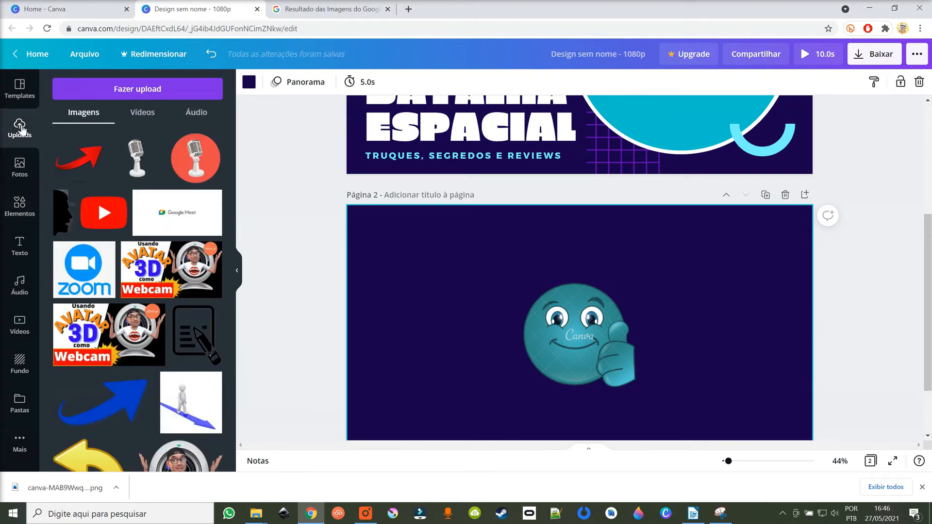
{"action": "left_click", "coordinate": [130, 92]}
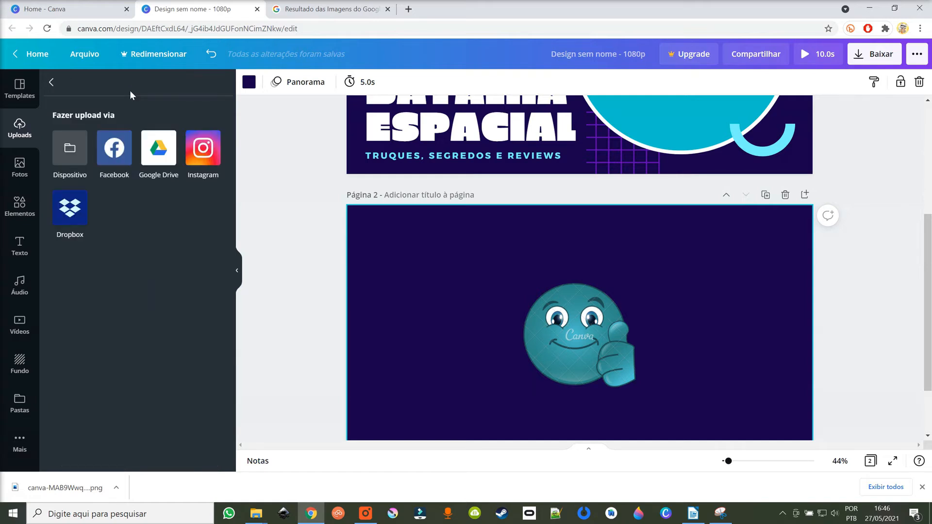
{"action": "left_click", "coordinate": [69, 155]}
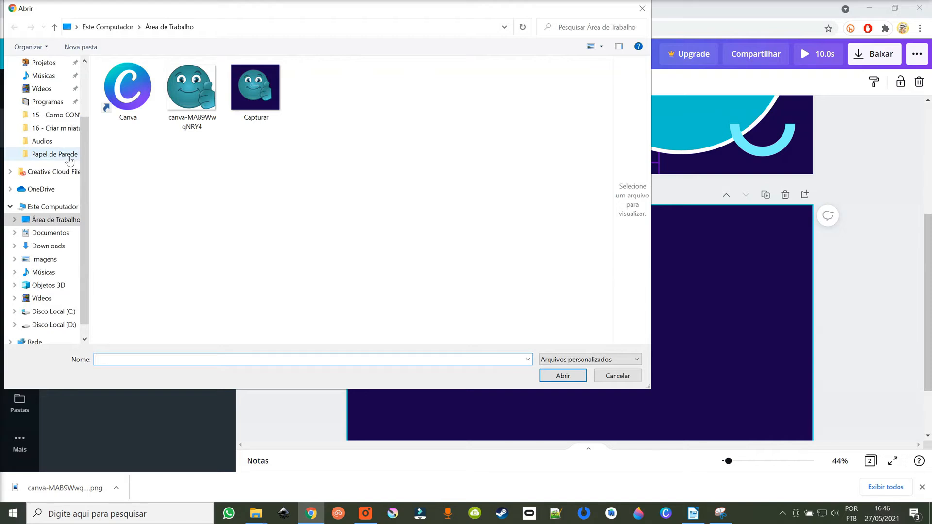
{"action": "left_click", "coordinate": [190, 99]}
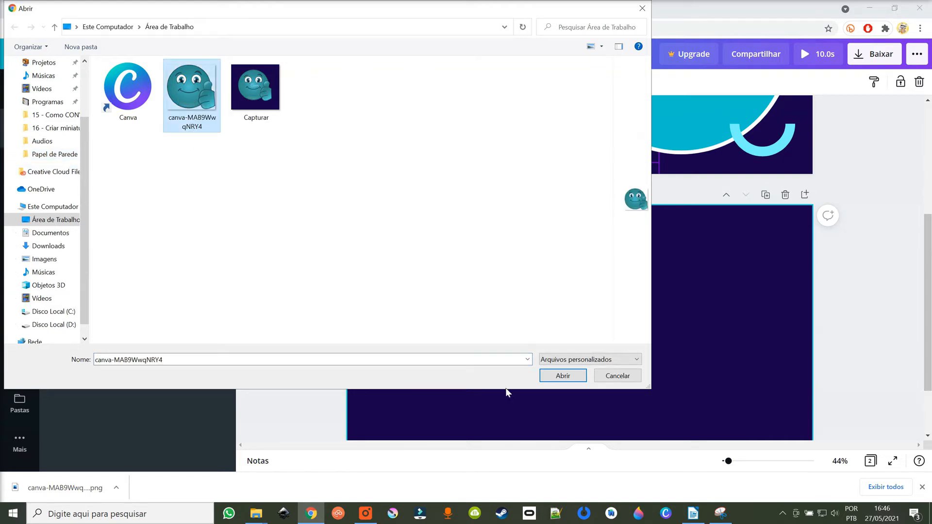
{"action": "left_click", "coordinate": [552, 377]}
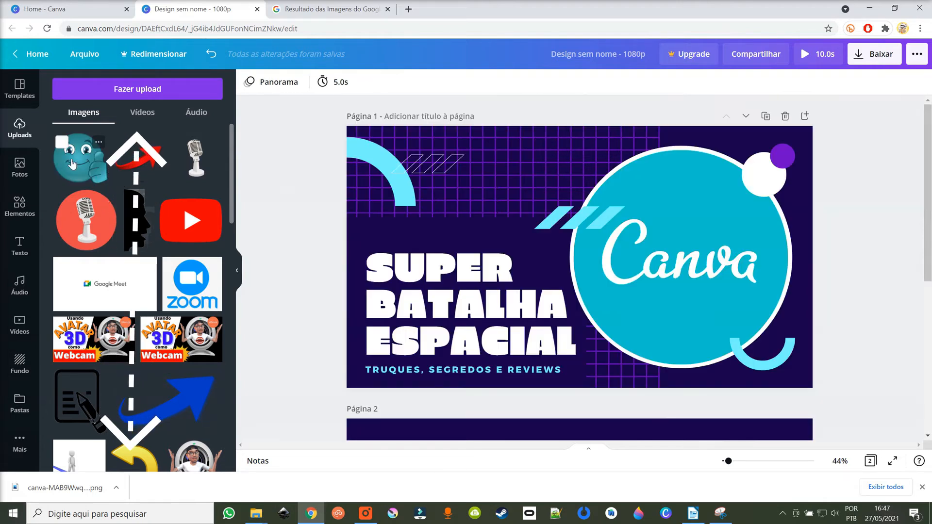
- Place the uploaded smiley on page 1, shrink it and position it above the title, beside the Canva logo circle
{"action": "left_click_drag", "start_coordinate": [76, 164], "coordinate": [431, 175]}
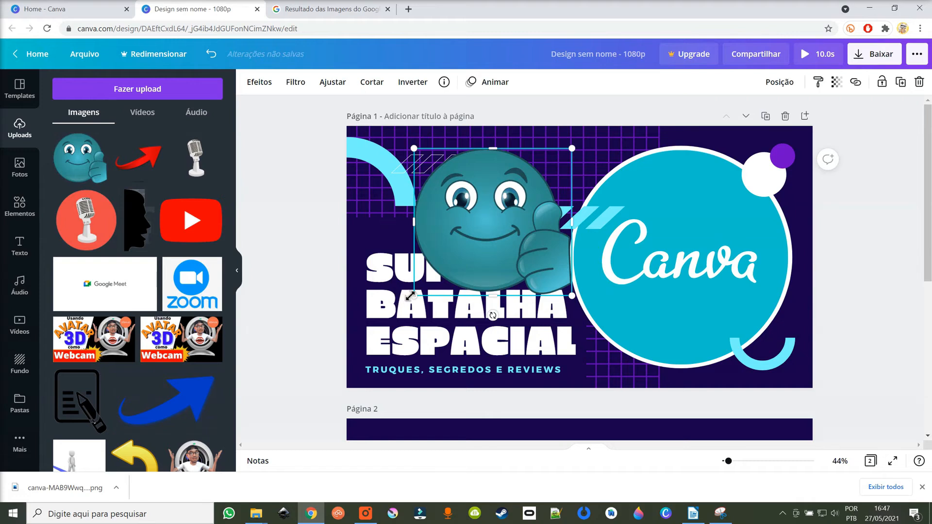
{"action": "left_click_drag", "start_coordinate": [413, 296], "coordinate": [469, 243]}
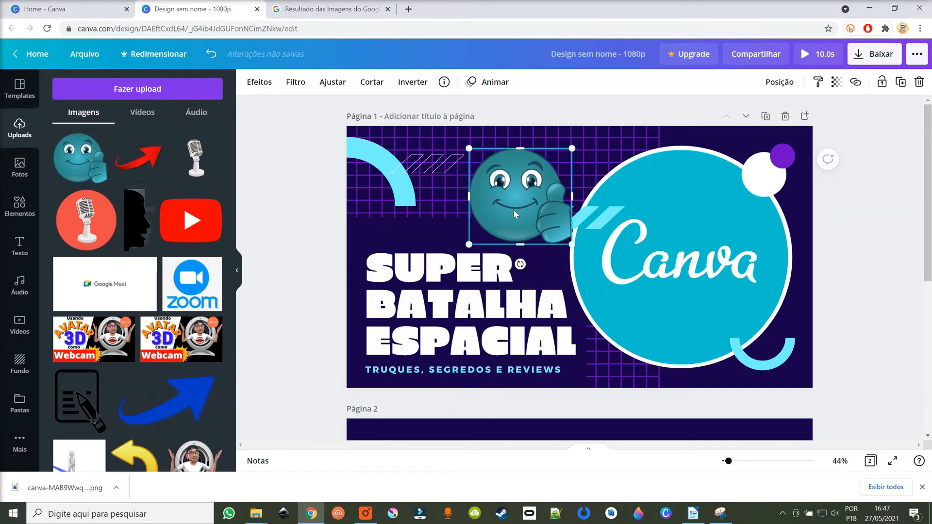
{"action": "left_click_drag", "start_coordinate": [512, 207], "coordinate": [506, 238]}
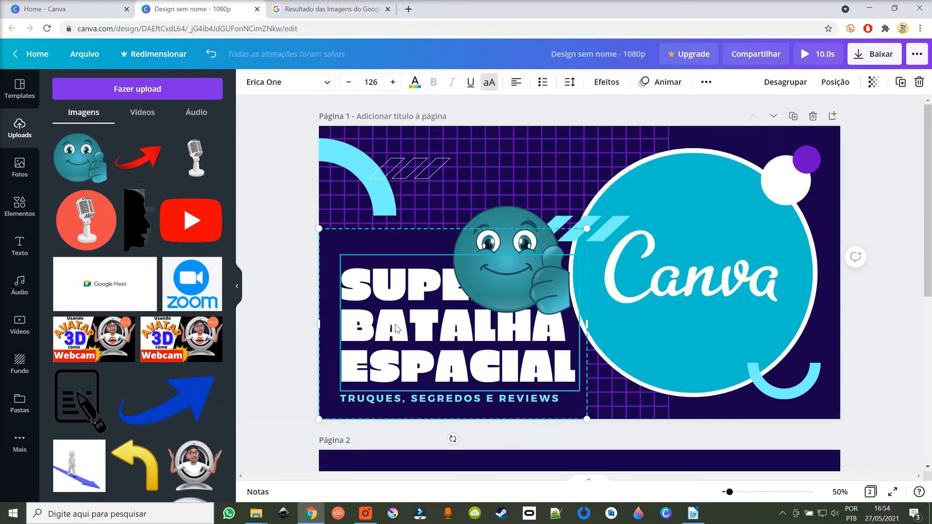
- Change the font of the "SUPER BATALHA ESPACIAL" title to Fredoka One
{"action": "double_click", "coordinate": [395, 329]}
{"action": "left_click", "coordinate": [321, 83]}
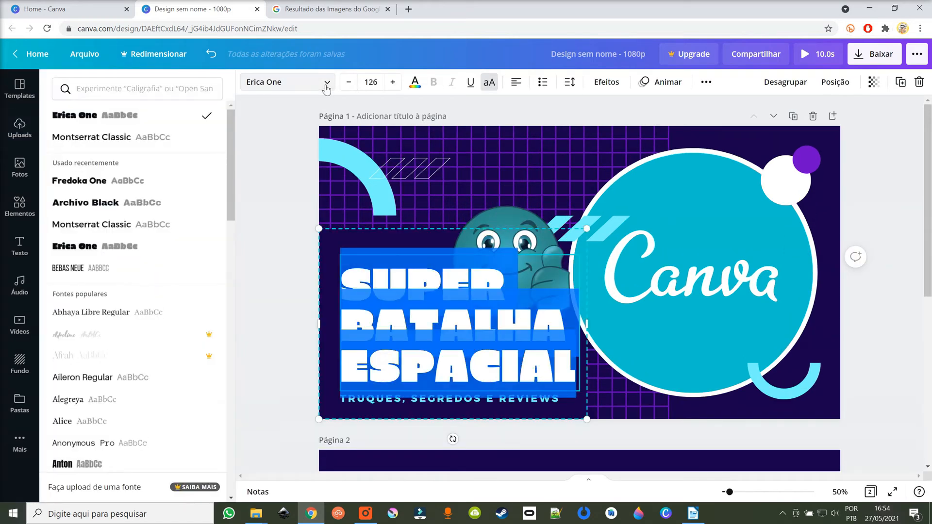
{"action": "left_click", "coordinate": [97, 181]}
{"action": "key", "text": "Down"}
{"action": "key", "text": "Down"}
{"action": "key", "text": "Down"}
{"action": "key", "text": "Down"}
{"action": "key", "text": "Down"}
{"action": "key", "text": "Down"}
{"action": "key", "text": "Down"}
{"action": "key", "text": "Down"}
{"action": "key", "text": "Down"}
{"action": "key", "text": "Down"}
{"action": "key", "text": "Down"}
{"action": "key", "text": "Down"}
{"action": "key", "text": "Down"}
{"action": "key", "text": "Down"}
{"action": "key", "text": "Down"}
{"action": "key", "text": "Down"}
{"action": "key", "text": "Down"}
{"action": "key", "text": "Down"}
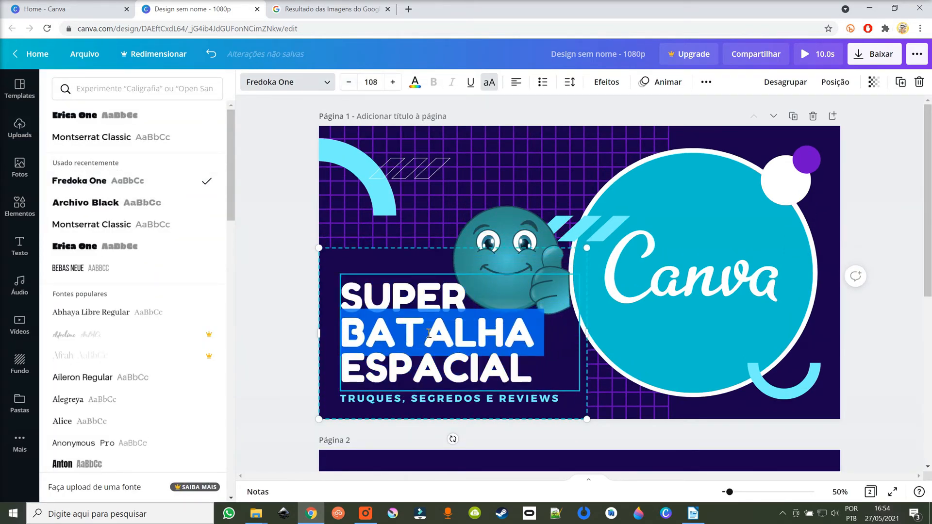
- Replace the title text on page 1 with "COMO UTILIZAR O CANVA"
{"action": "left_click", "coordinate": [509, 377]}
{"action": "key", "text": "ctrl+a"}
{"action": "type", "text": "COMO U"}
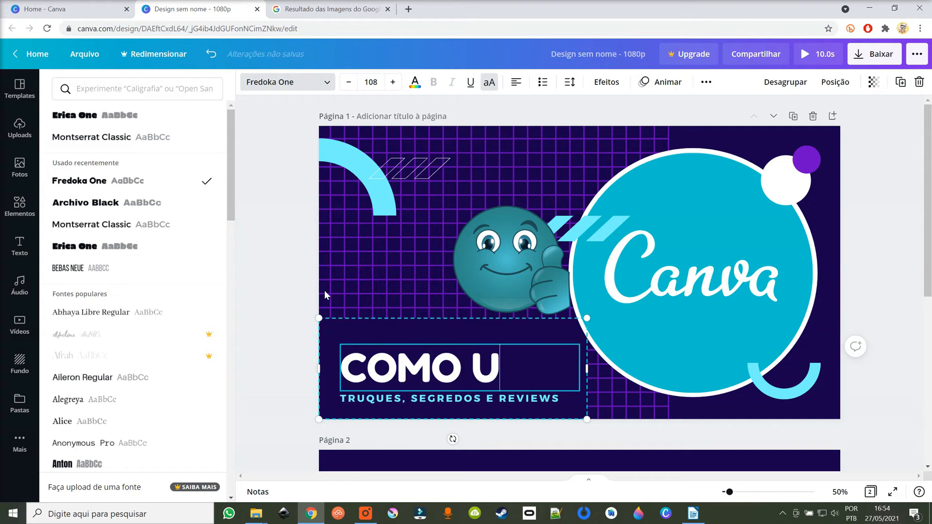
{"action": "type", "text": "TILIZAR O CANVA"}
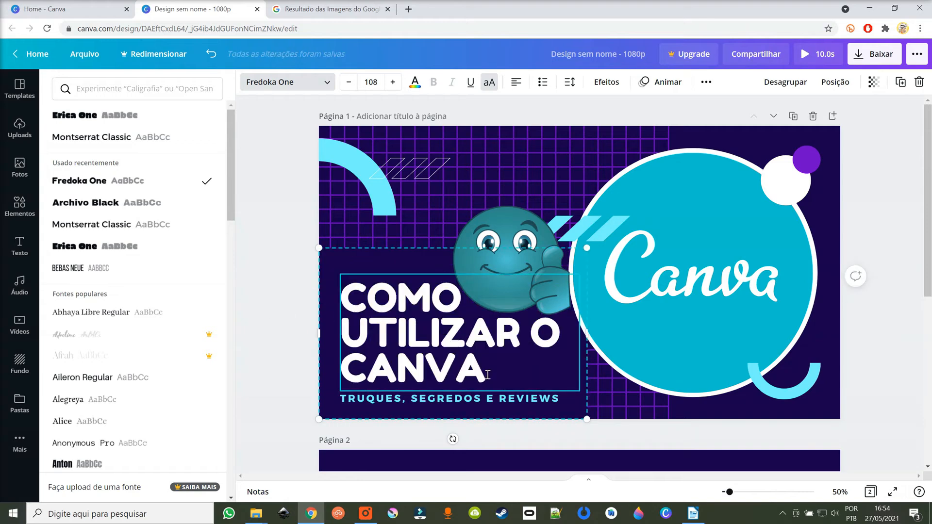
{"action": "key", "text": "Escape"}
- Delete page 2 with the watermarked smiley from the design
{"action": "left_click", "coordinate": [674, 410]}
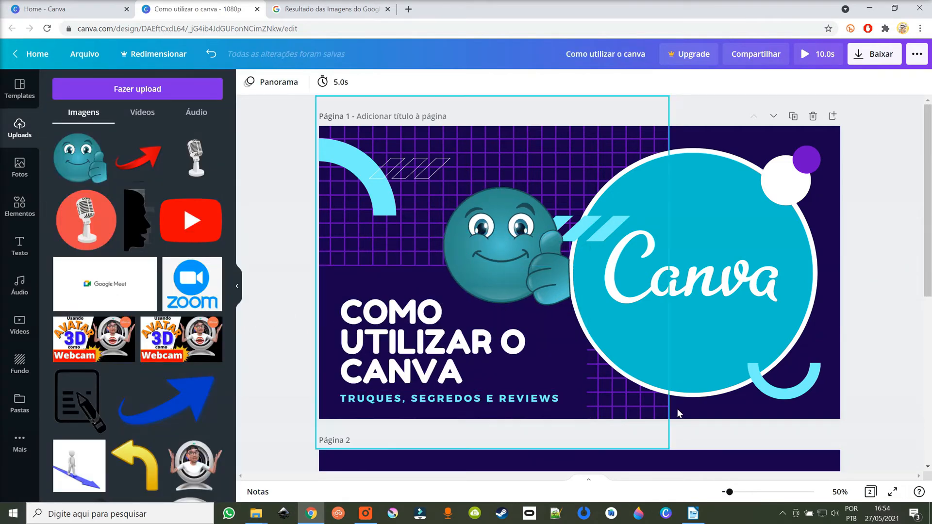
{"action": "scroll", "coordinate": [718, 420], "scroll_direction": "down", "scroll_amount": 3}
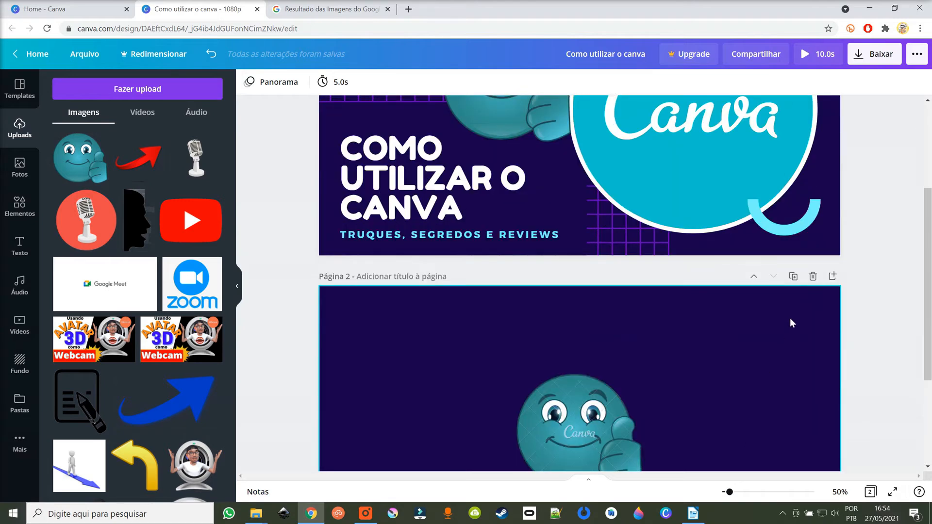
{"action": "left_click", "coordinate": [813, 276]}
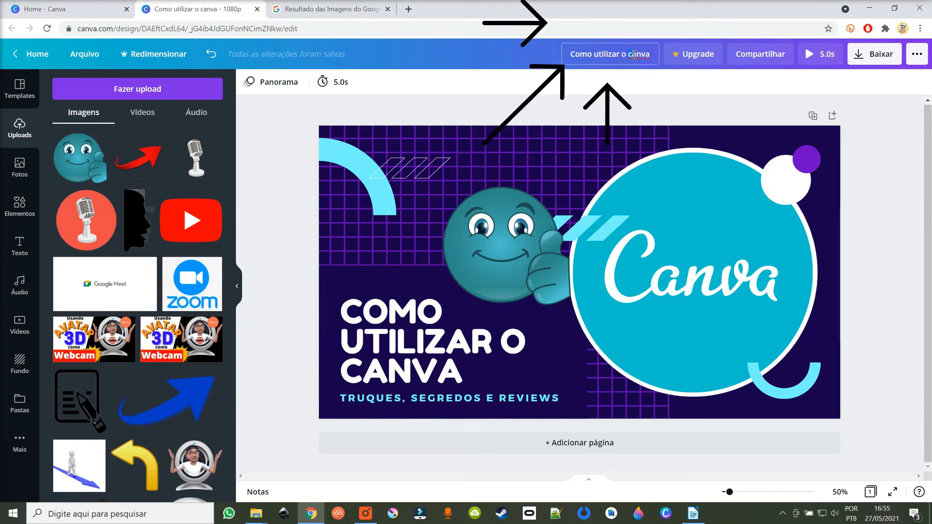
- Capitalize the "c" of "canva" in the design's name
{"action": "key", "text": "BackSpace"}
{"action": "type", "text": "C"}
{"action": "left_click", "coordinate": [272, 152]}
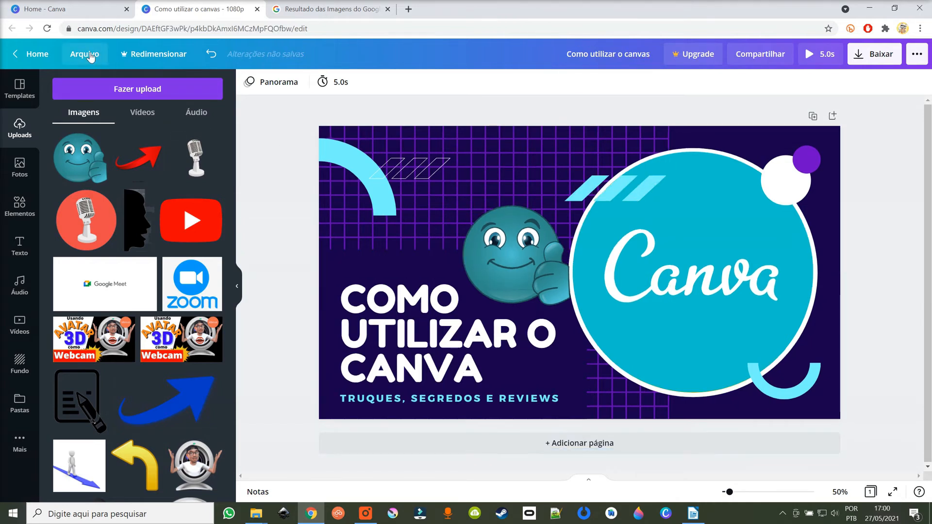
- Save the design into a new folder named "Canva" and save its changes
{"action": "left_click", "coordinate": [85, 54]}
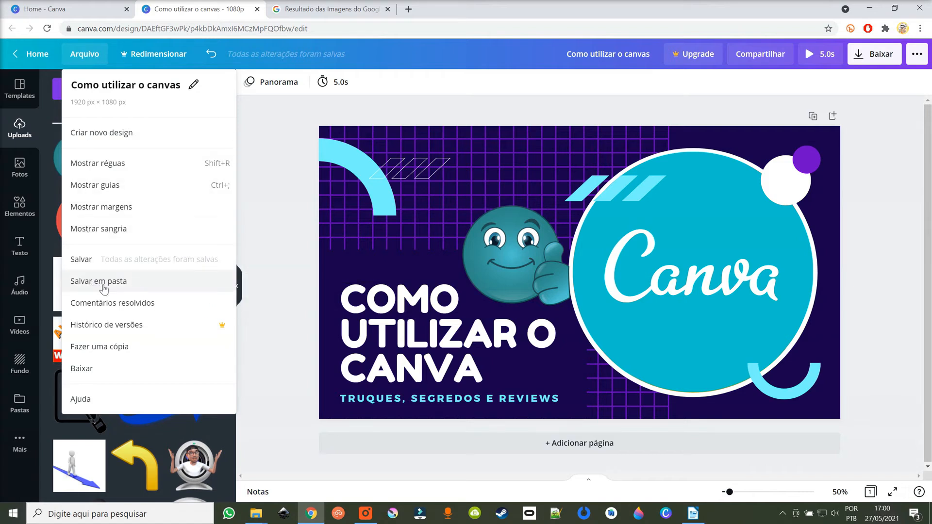
{"action": "left_click", "coordinate": [104, 286]}
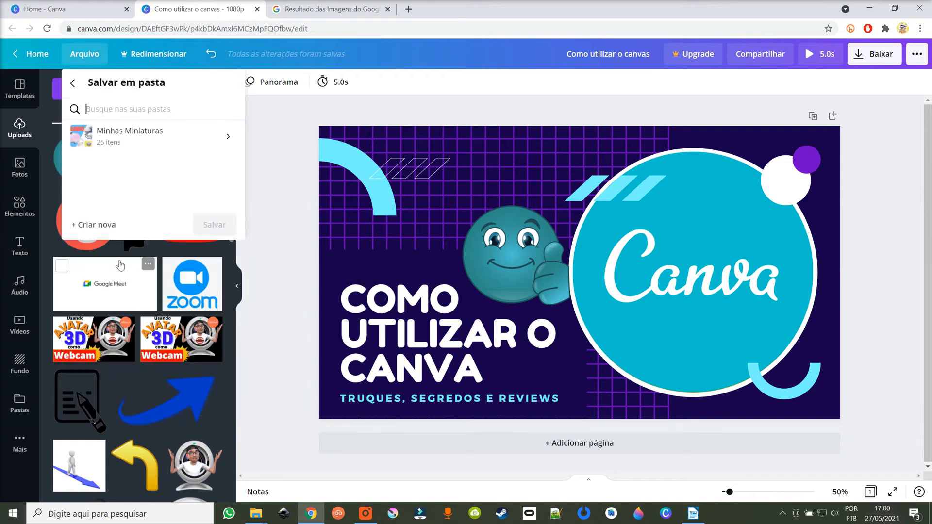
{"action": "left_click", "coordinate": [95, 224]}
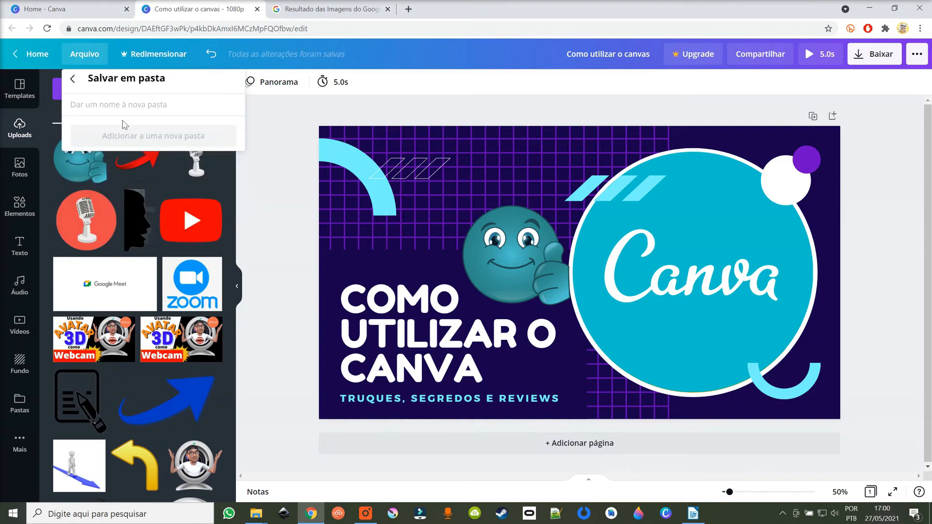
{"action": "type", "text": "Canva"}
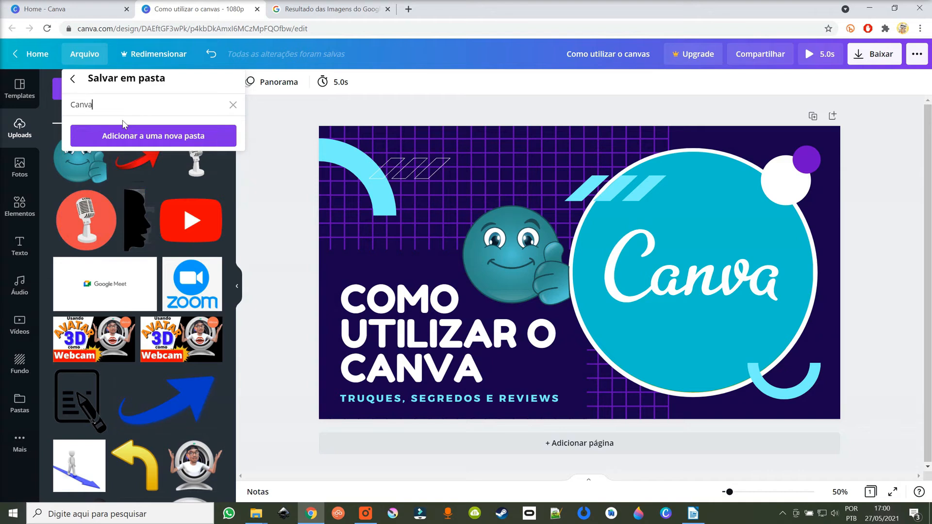
{"action": "left_click", "coordinate": [147, 139]}
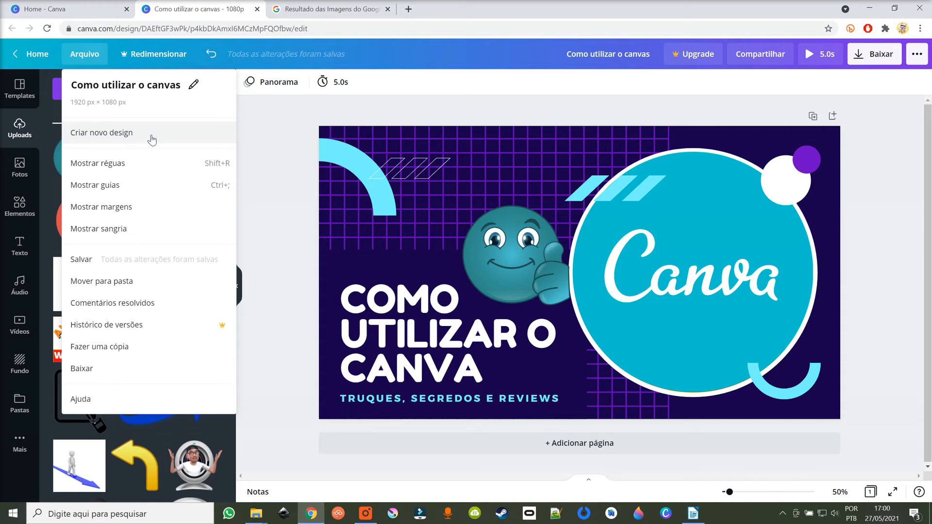
{"action": "left_click", "coordinate": [81, 264]}
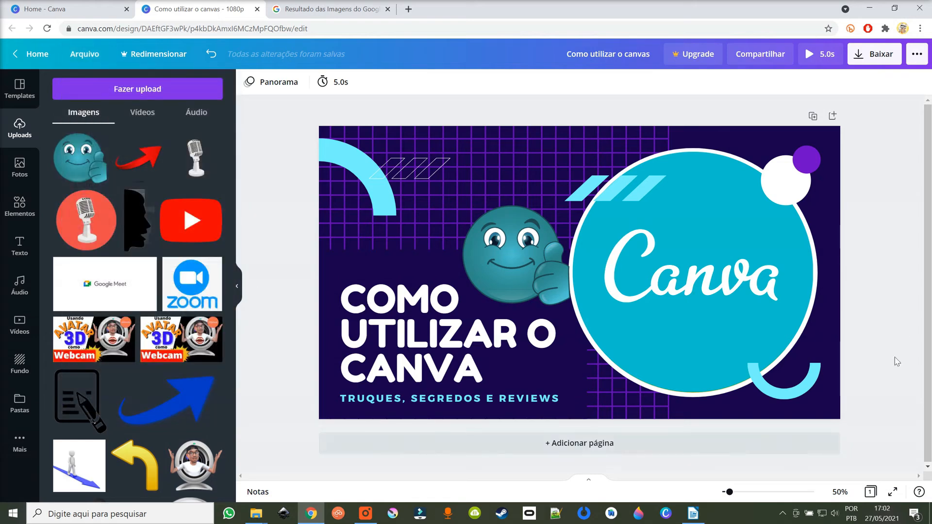
- Open the design's download options and set the file format to PNG
{"action": "left_click", "coordinate": [883, 59]}
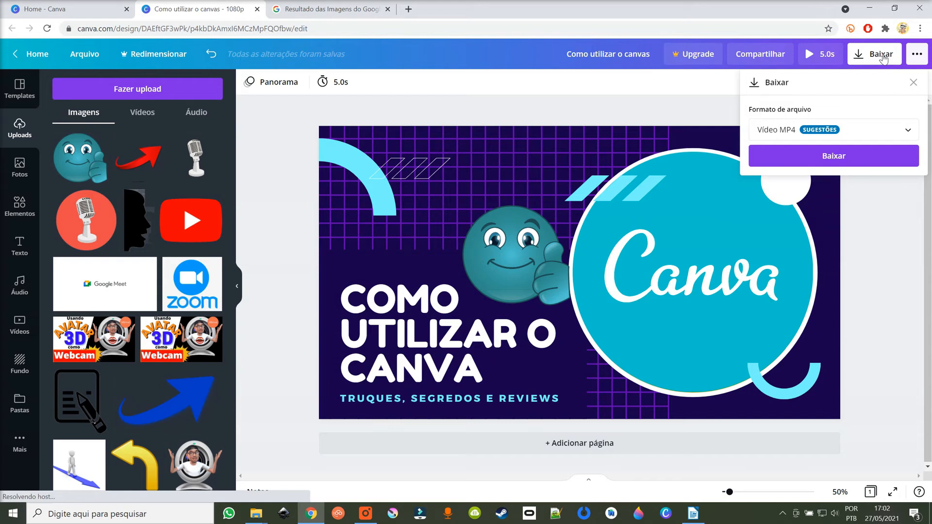
{"action": "left_click", "coordinate": [908, 132]}
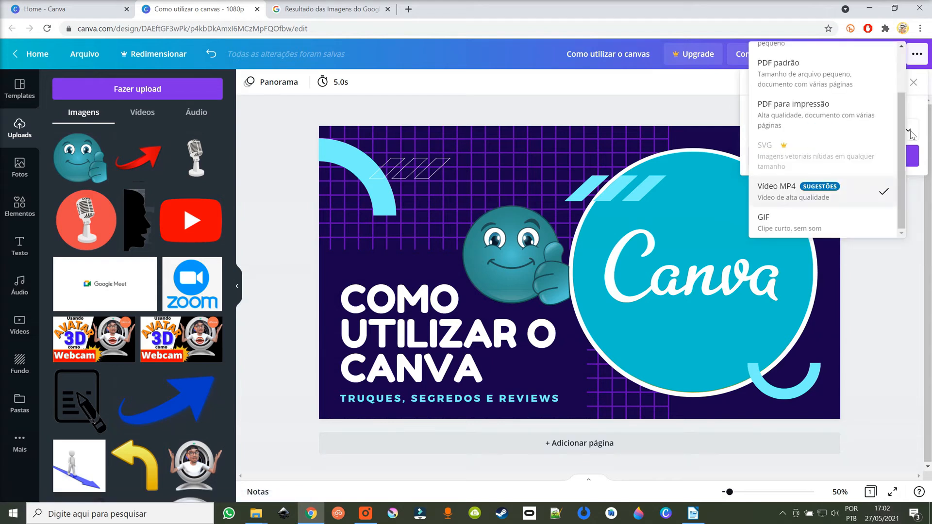
{"action": "scroll", "coordinate": [832, 100], "scroll_direction": "up", "scroll_amount": 5}
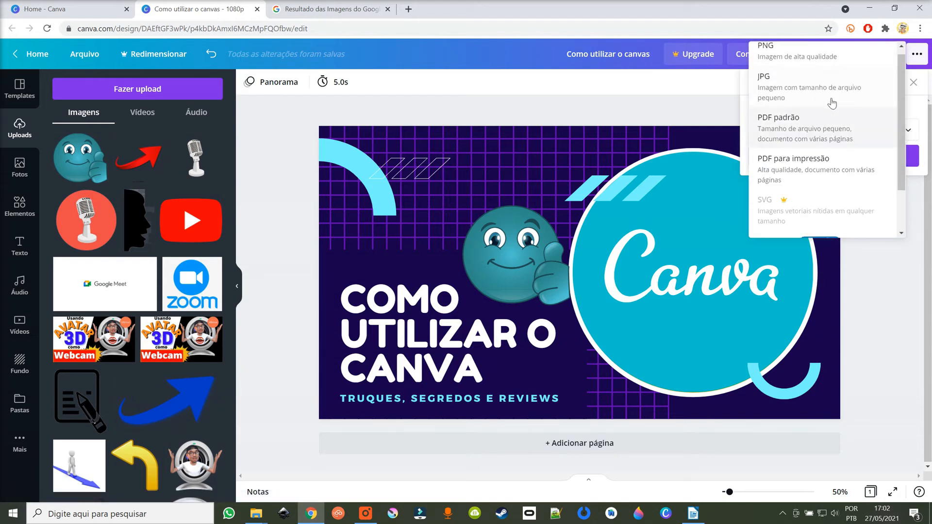
{"action": "left_click", "coordinate": [810, 60]}
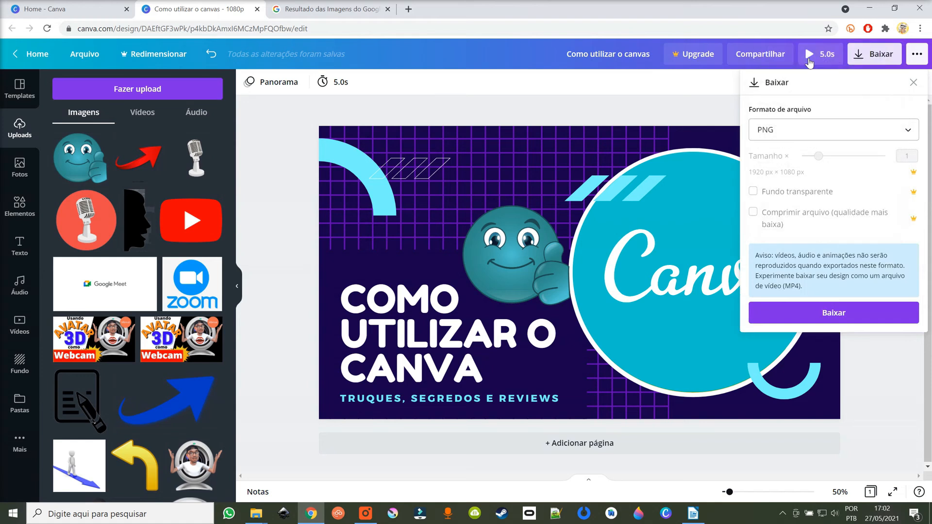
- Download the design as a PNG, check the saved image from the desktop in Photos, and close it
{"action": "left_click", "coordinate": [833, 314]}
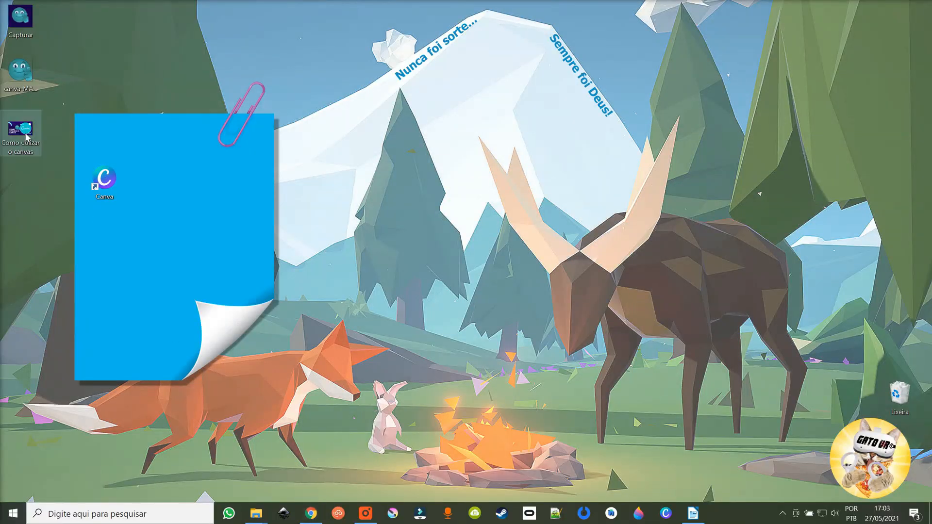
{"action": "double_click", "coordinate": [21, 140]}
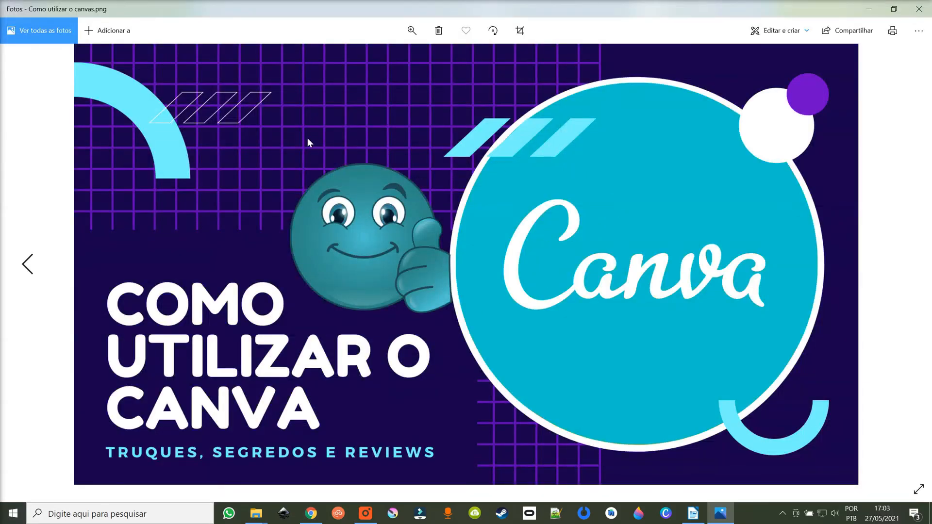
{"action": "key", "text": "alt+F4"}
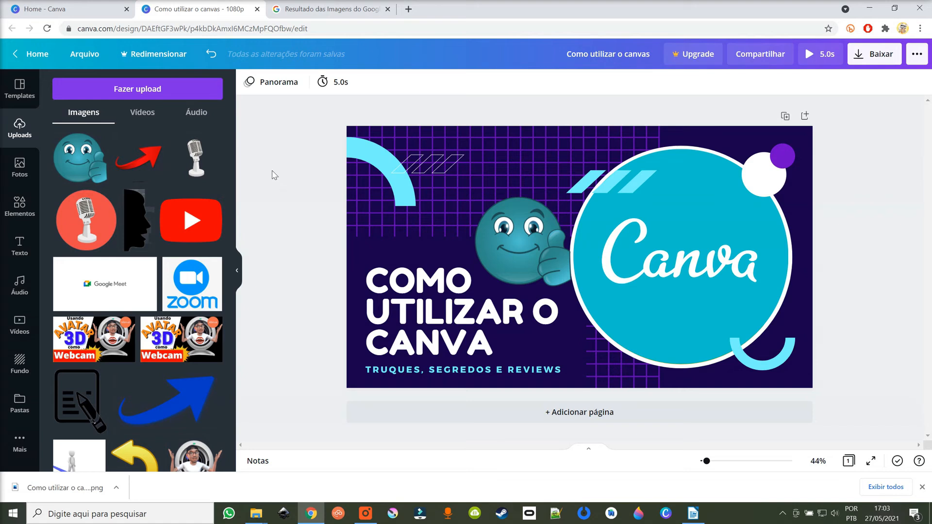
- Leave the design editor for the home page and look through the full list of your designs
{"action": "left_click", "coordinate": [37, 55]}
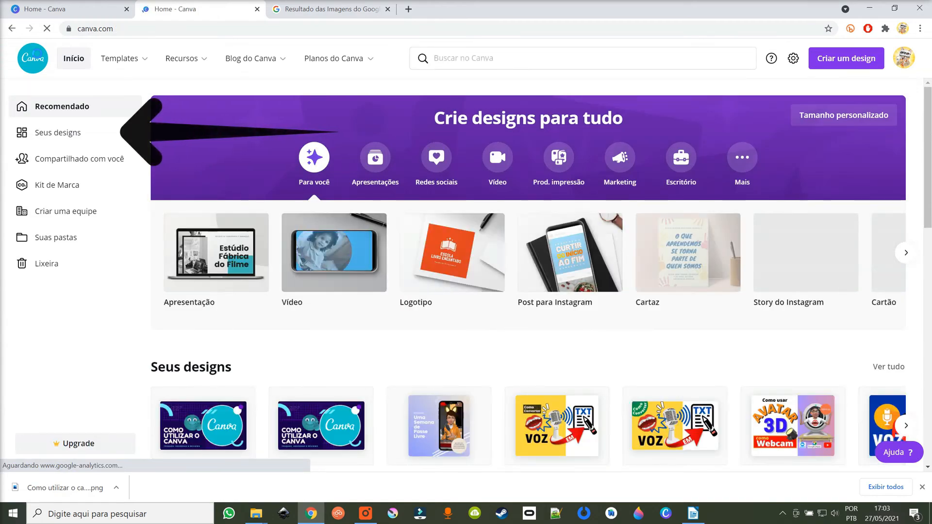
{"action": "left_click", "coordinate": [54, 137]}
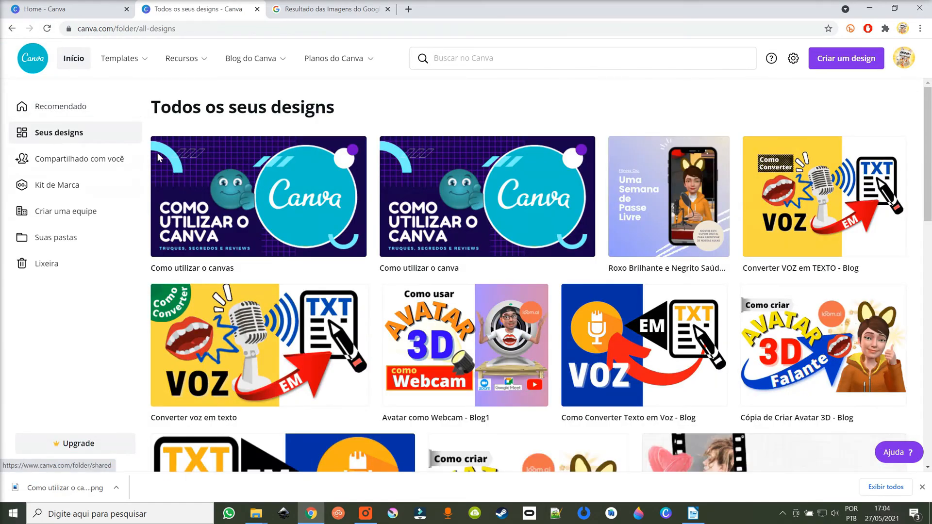
{"action": "scroll", "coordinate": [569, 359], "scroll_direction": "down", "scroll_amount": 20}
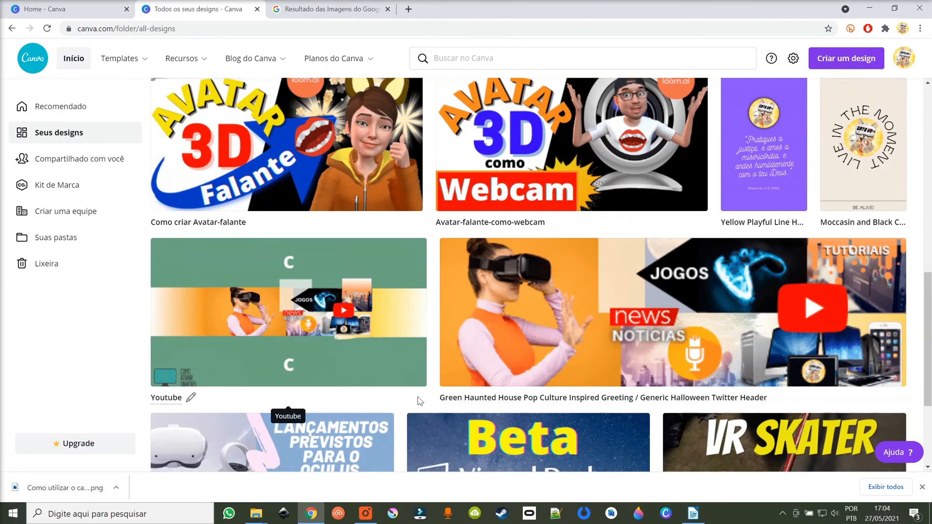
{"action": "scroll", "coordinate": [418, 401], "scroll_direction": "down", "scroll_amount": 5}
{"action": "scroll", "coordinate": [419, 400], "scroll_direction": "up", "scroll_amount": 20}
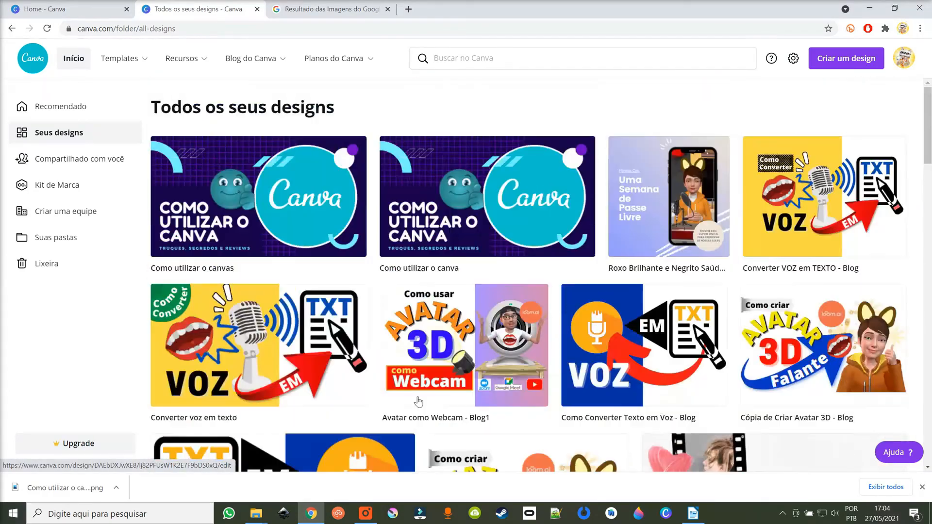
- Make a copy of the design "Como utilizar o canvas" in the list of all designs
{"action": "mouse_move", "coordinate": [418, 401]}
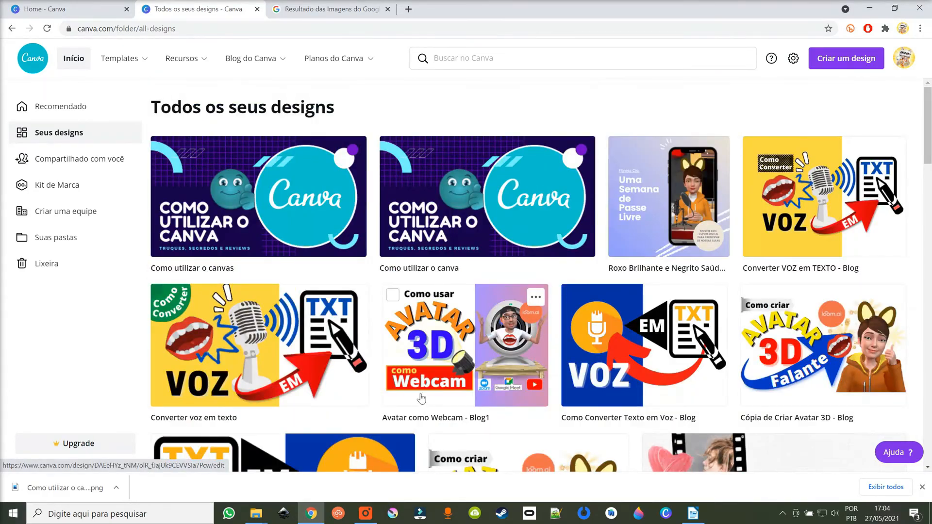
{"action": "mouse_move", "coordinate": [397, 199]}
{"action": "mouse_move", "coordinate": [354, 153]}
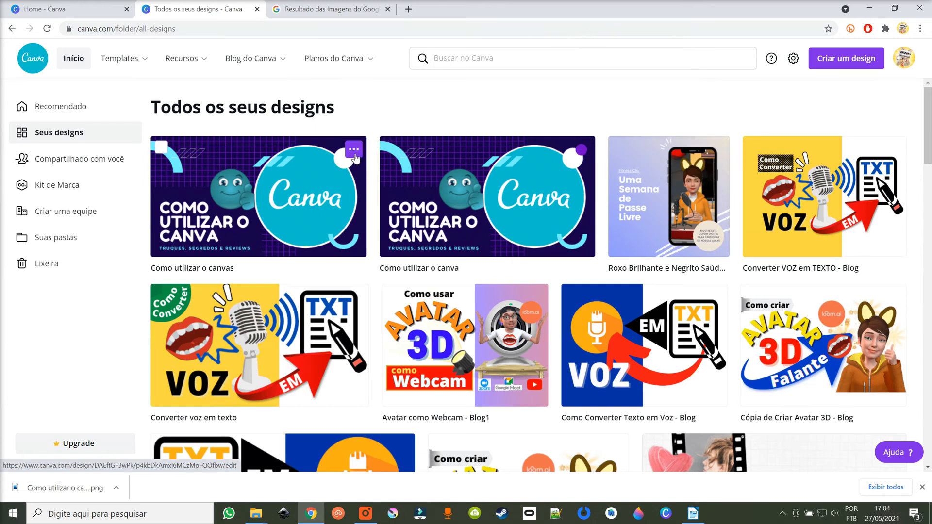
{"action": "left_click", "coordinate": [353, 153]}
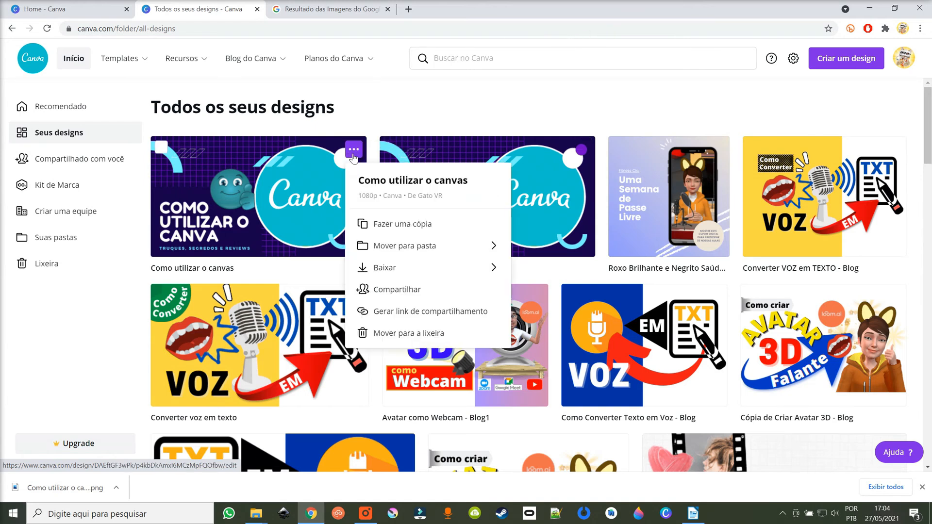
{"action": "left_click", "coordinate": [396, 225]}
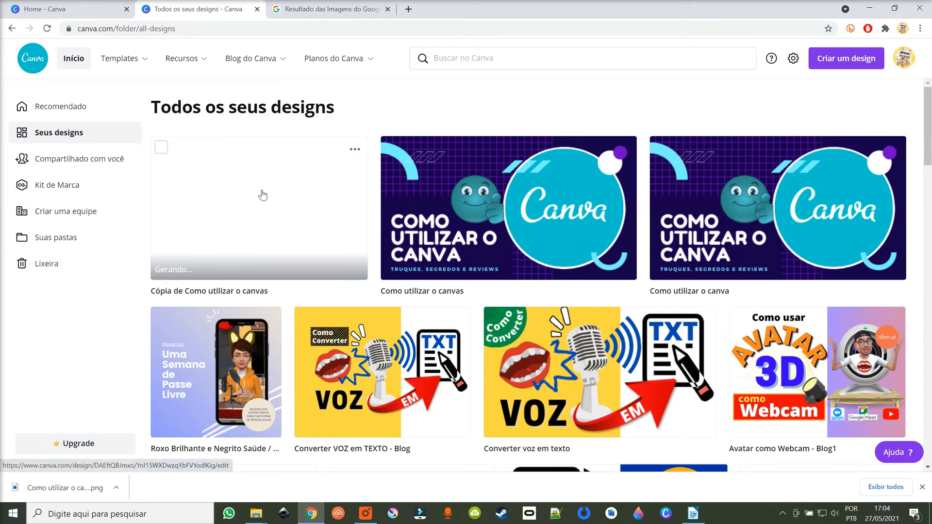
- Minimize the browser and create a new blank 1920 x 1080 px document in Krita
{"action": "left_click", "coordinate": [874, 10]}
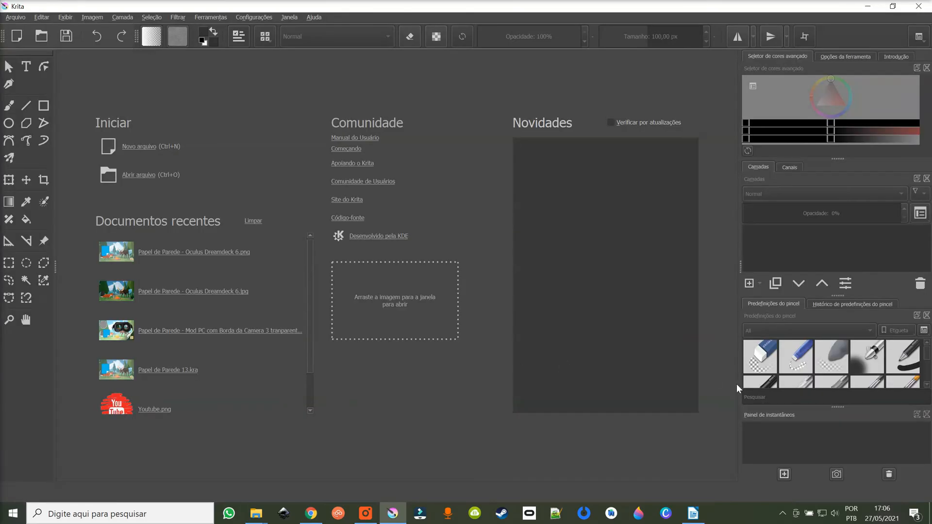
{"action": "left_click", "coordinate": [16, 17]}
{"action": "left_click", "coordinate": [29, 27]}
{"action": "left_click", "coordinate": [595, 394]}
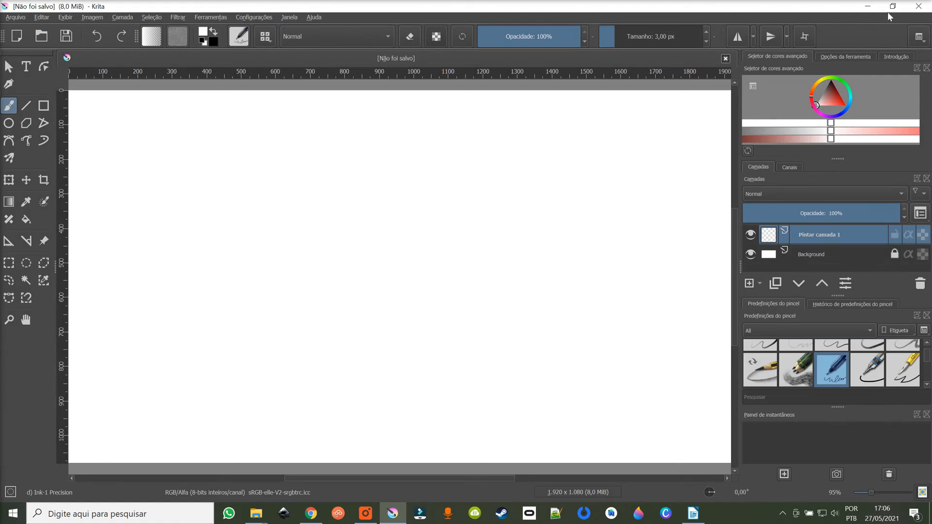
- Restore the maximized Krita window and resize it to fill about the right half of the desktop
{"action": "left_click", "coordinate": [892, 6]}
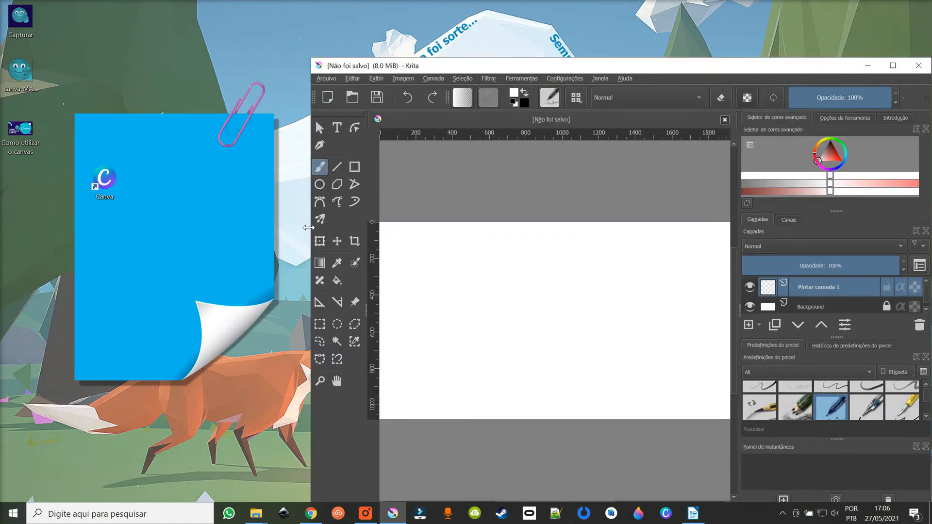
{"action": "left_click_drag", "start_coordinate": [309, 228], "coordinate": [475, 228]}
{"action": "left_click_drag", "start_coordinate": [650, 58], "coordinate": [651, 14]}
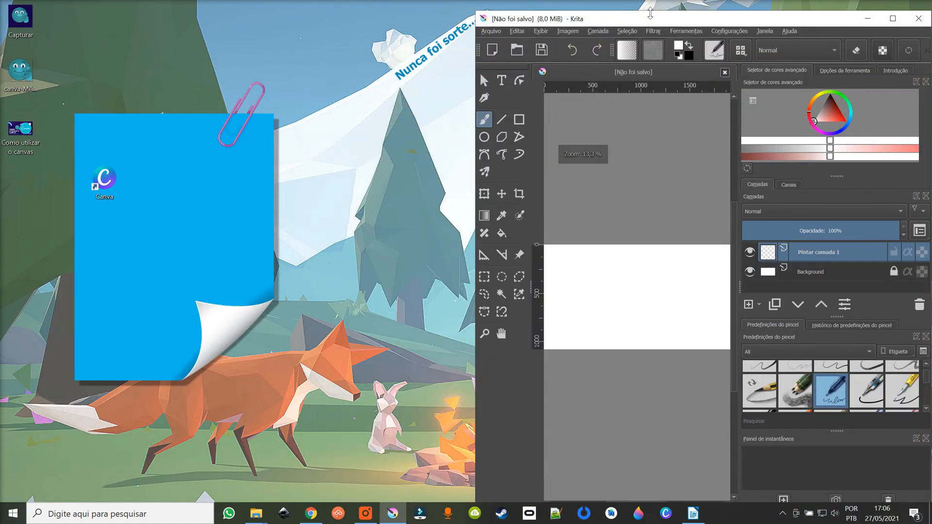
- Open Inkscape and widen its window to fill the left half of the desktop beside Krita
{"action": "left_click", "coordinate": [283, 513]}
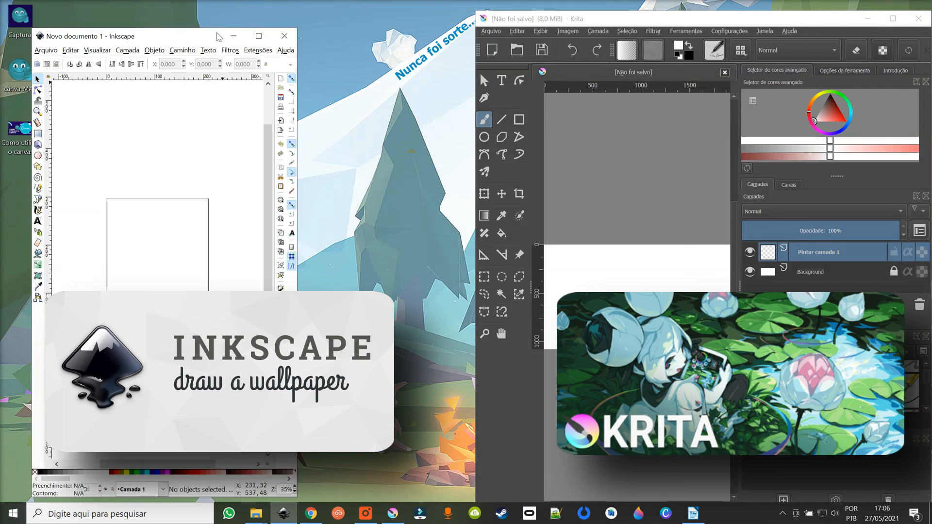
{"action": "left_click_drag", "start_coordinate": [297, 262], "coordinate": [466, 265]}
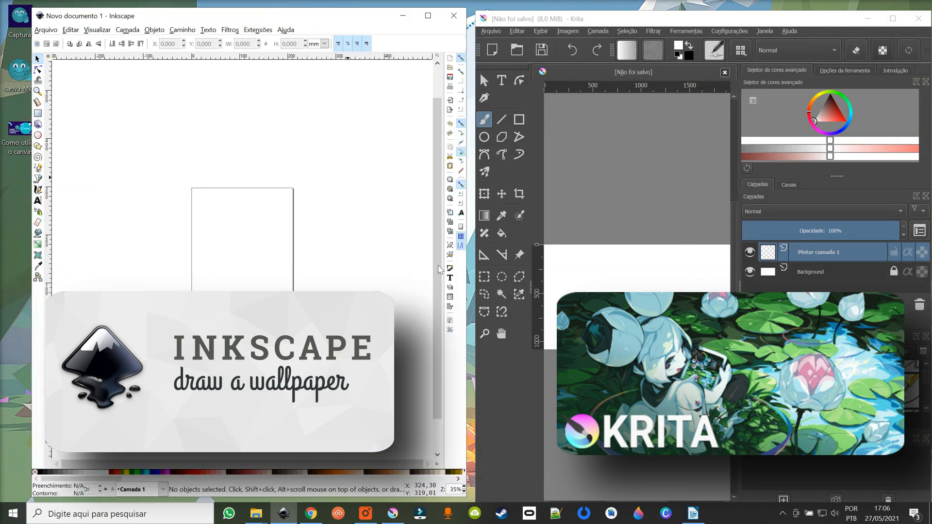
{"action": "left_click_drag", "start_coordinate": [34, 316], "coordinate": [4, 316]}
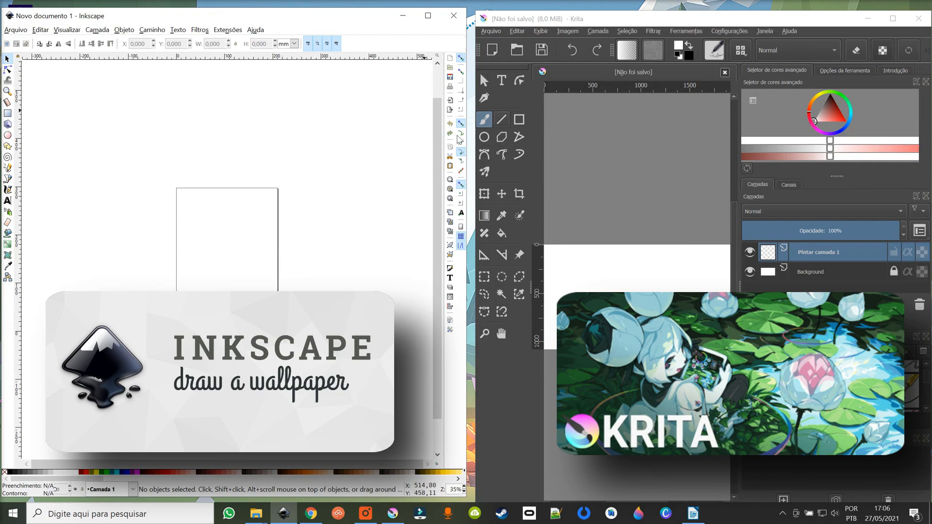